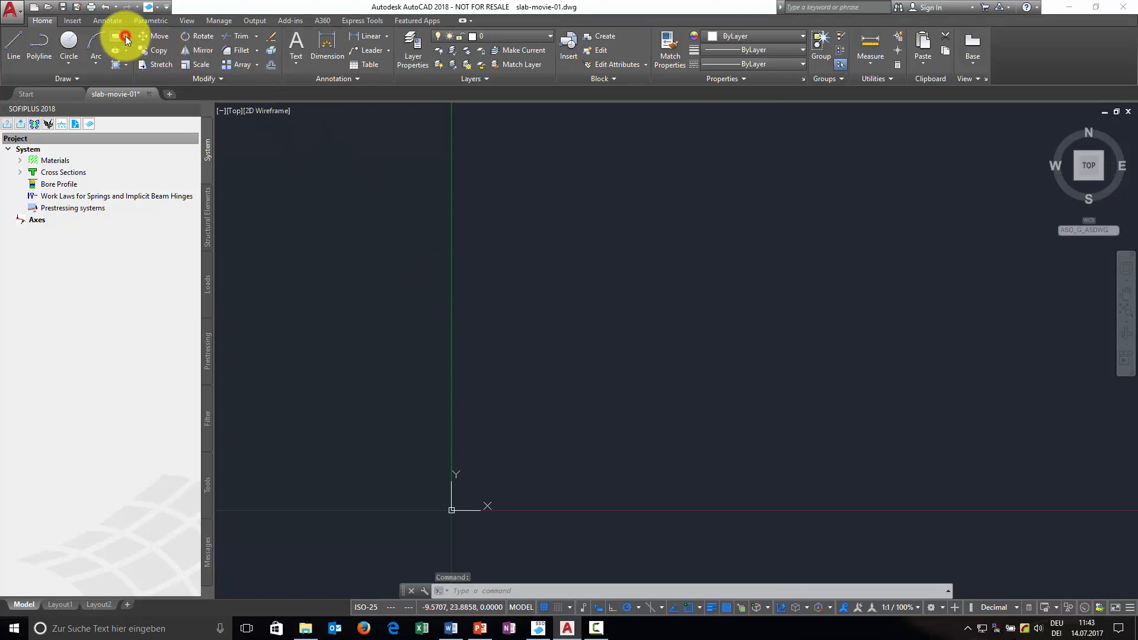
Draw a 20 by 10 rectangle with its first corner at the origin 0,0.
left_click(117, 52)
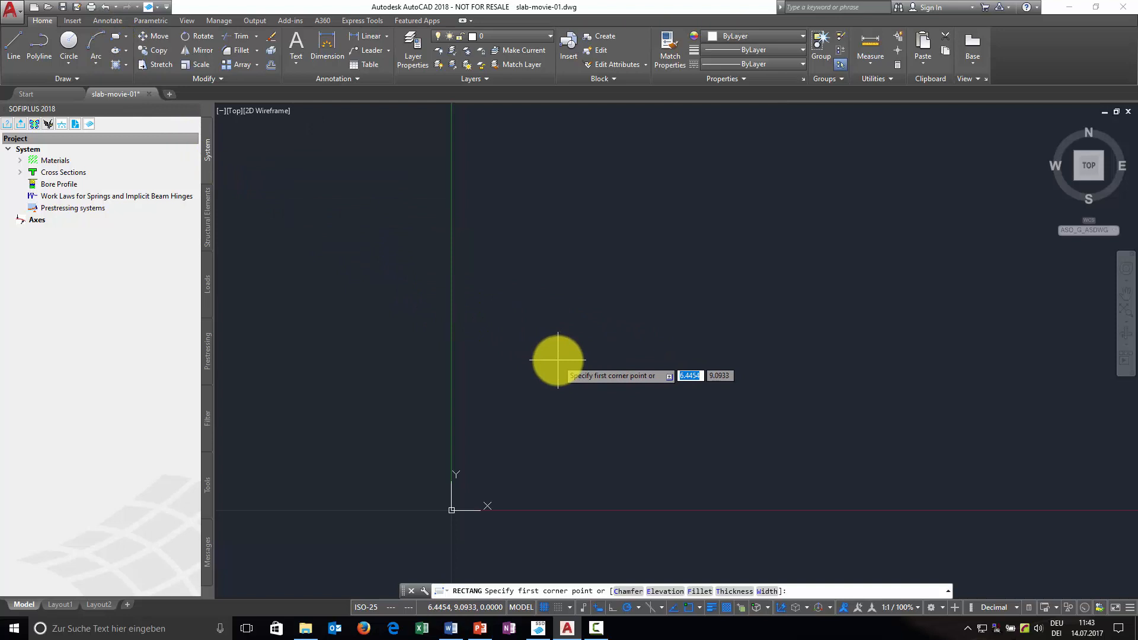
type("0")
key("Tab")
type("0")
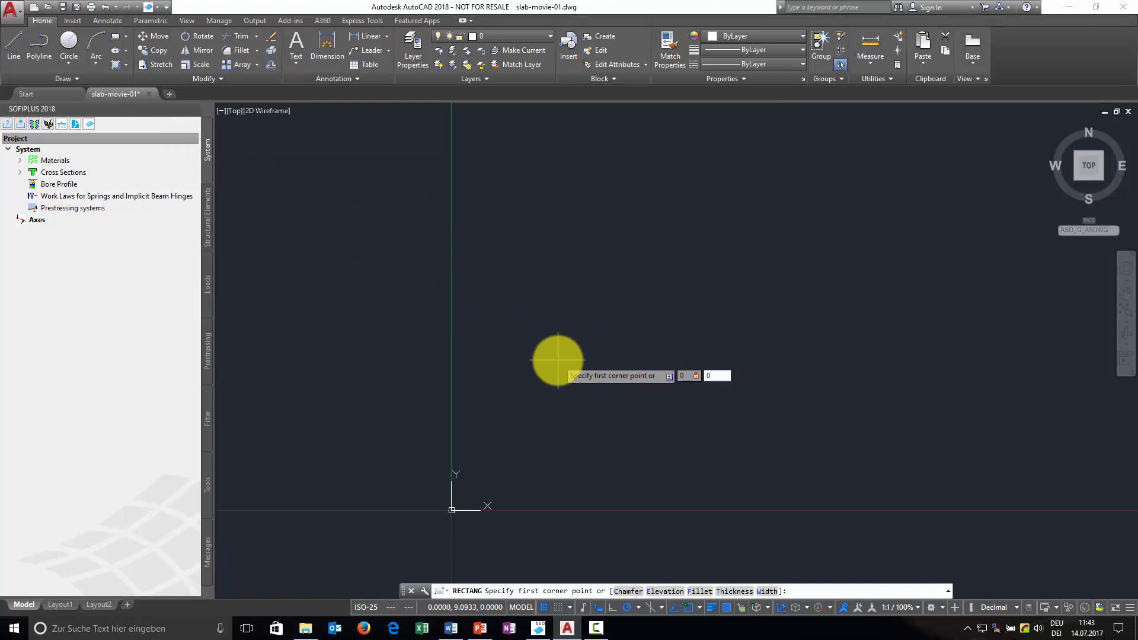
key("Return")
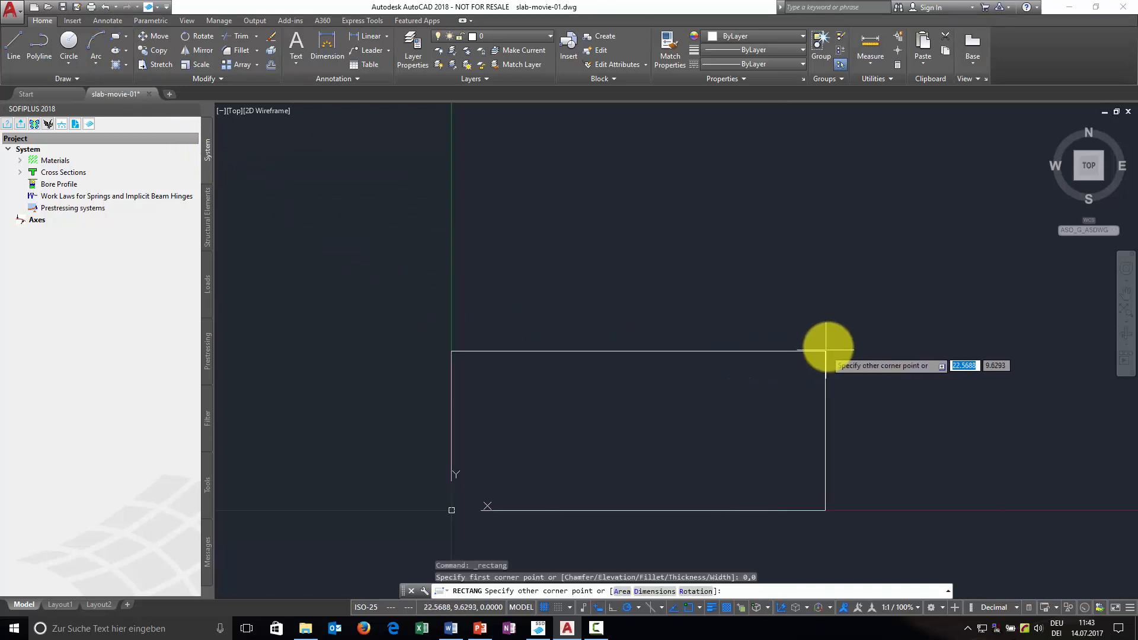
type("20")
key("Tab")
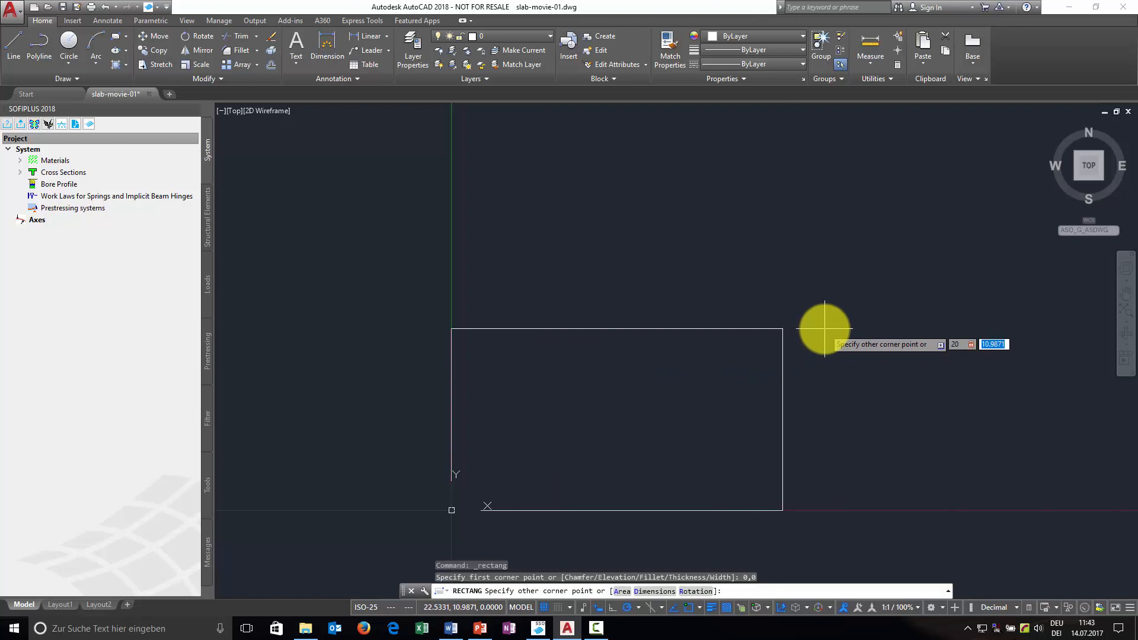
type("10")
key("Return")
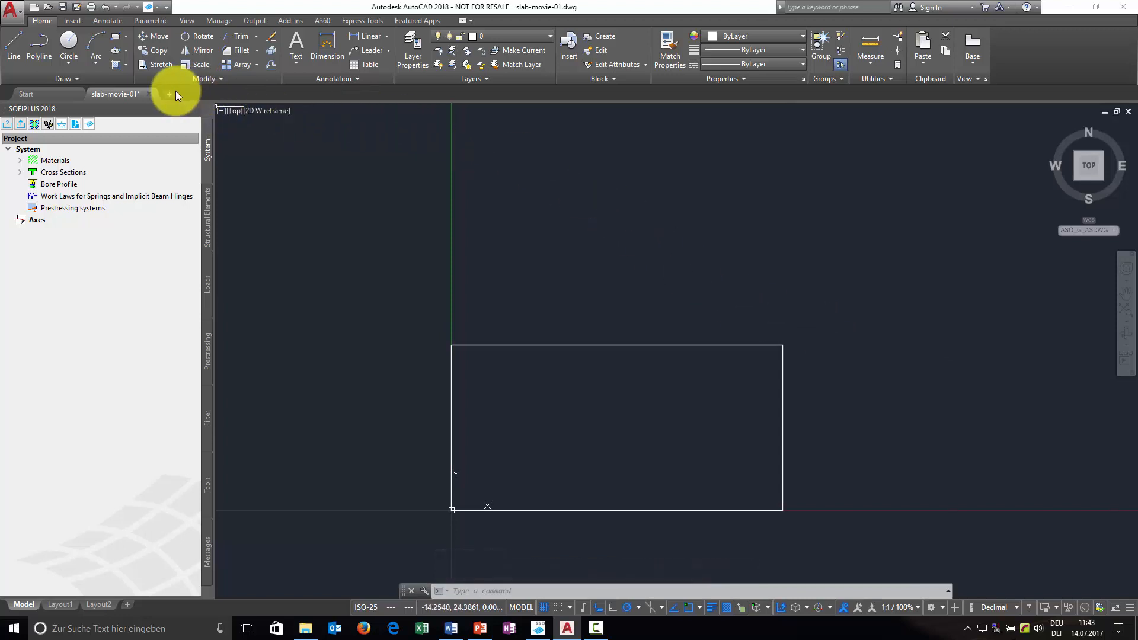
Draw a vertical line from the midpoint of the rectangle's upper edge to the midpoint of its lower edge.
left_click(14, 44)
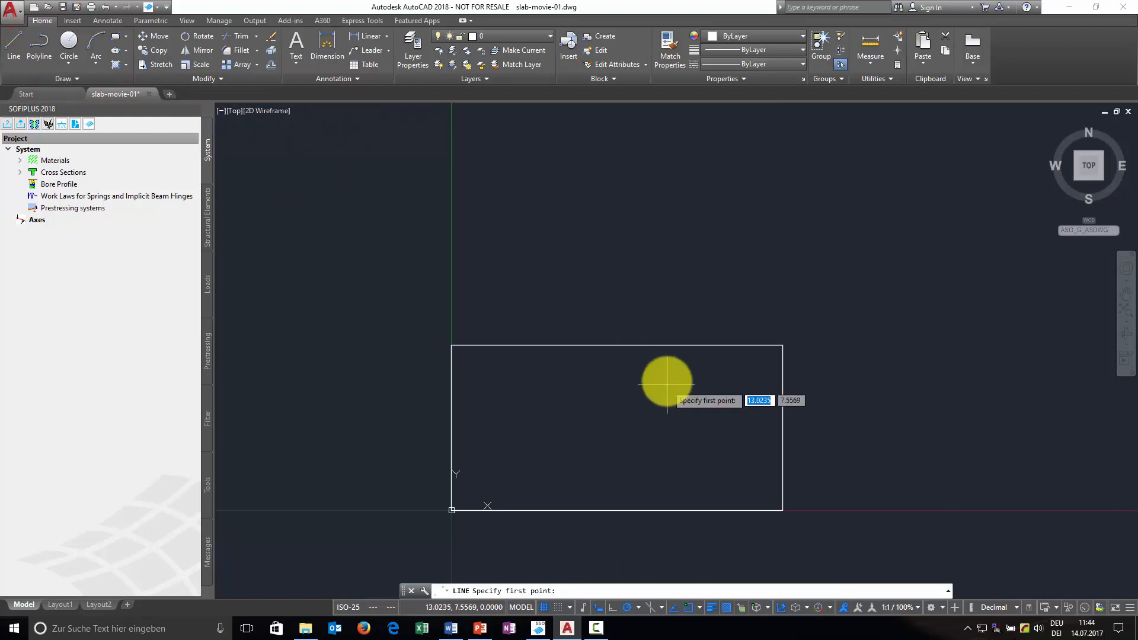
left_click(617, 345)
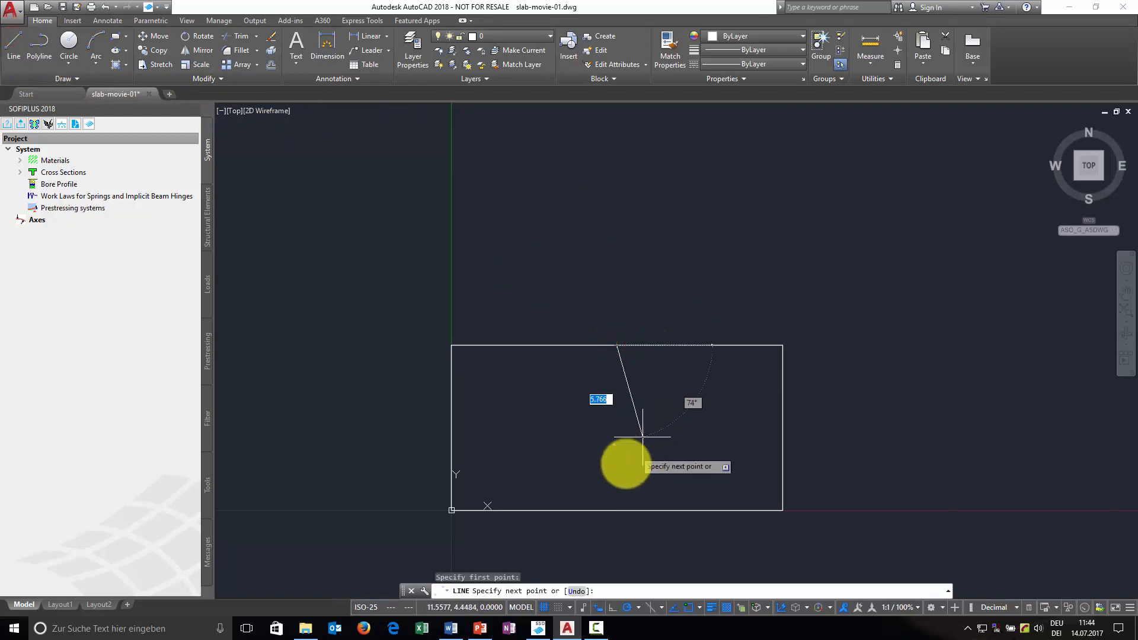
left_click(616, 511)
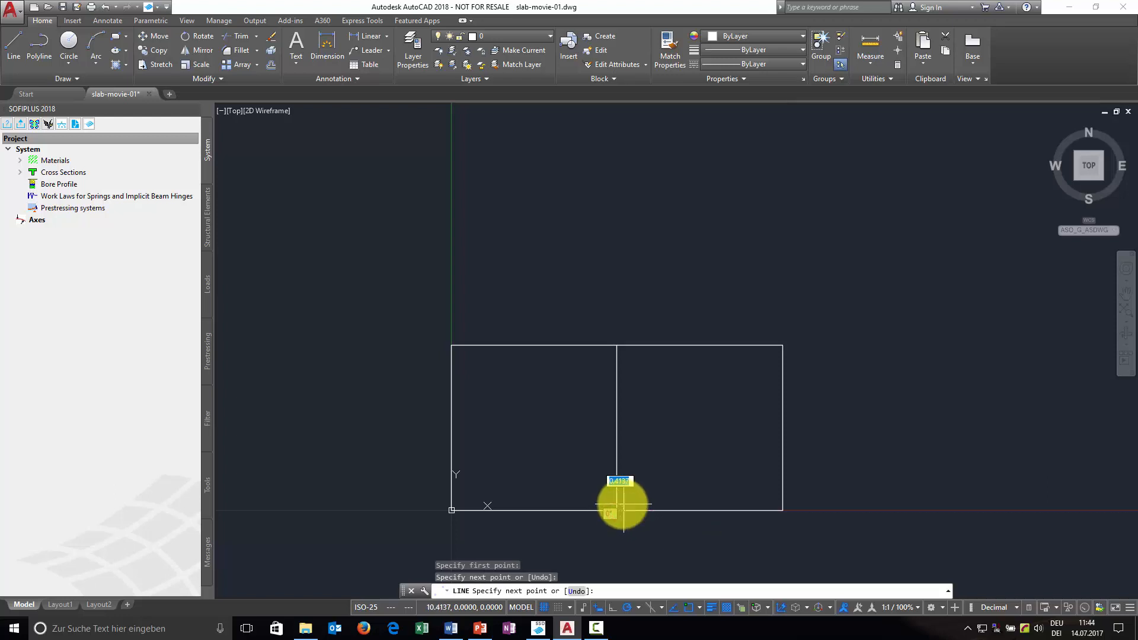
key("Escape")
Draw a horizontal line from the midpoint of the rectangle's left edge to the vertical dividing line.
right_click(454, 275)
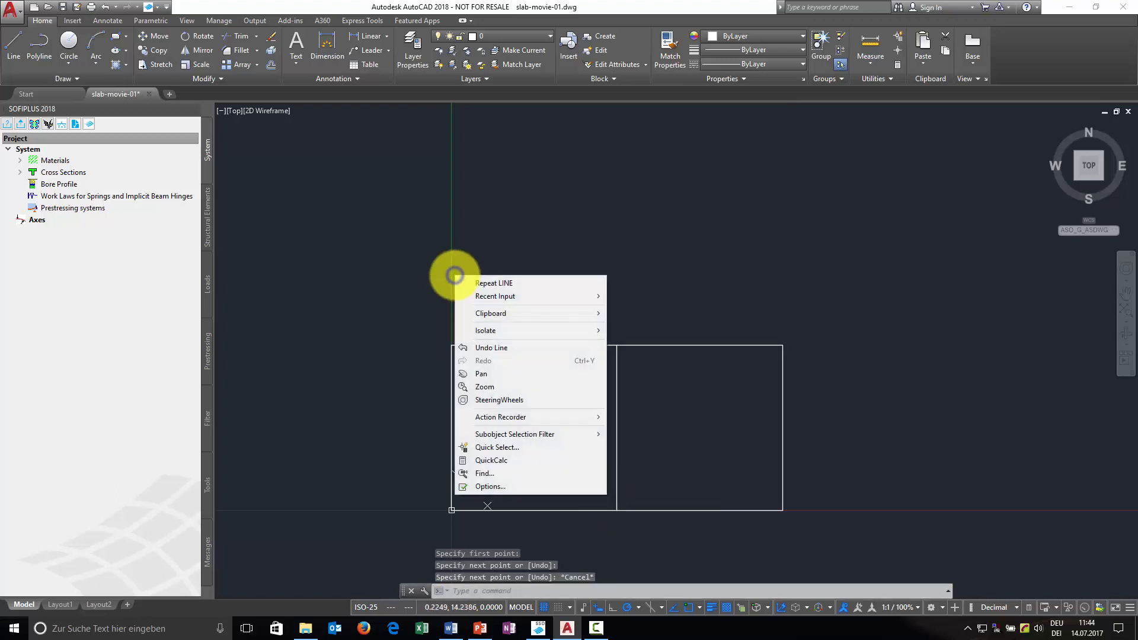
left_click(491, 282)
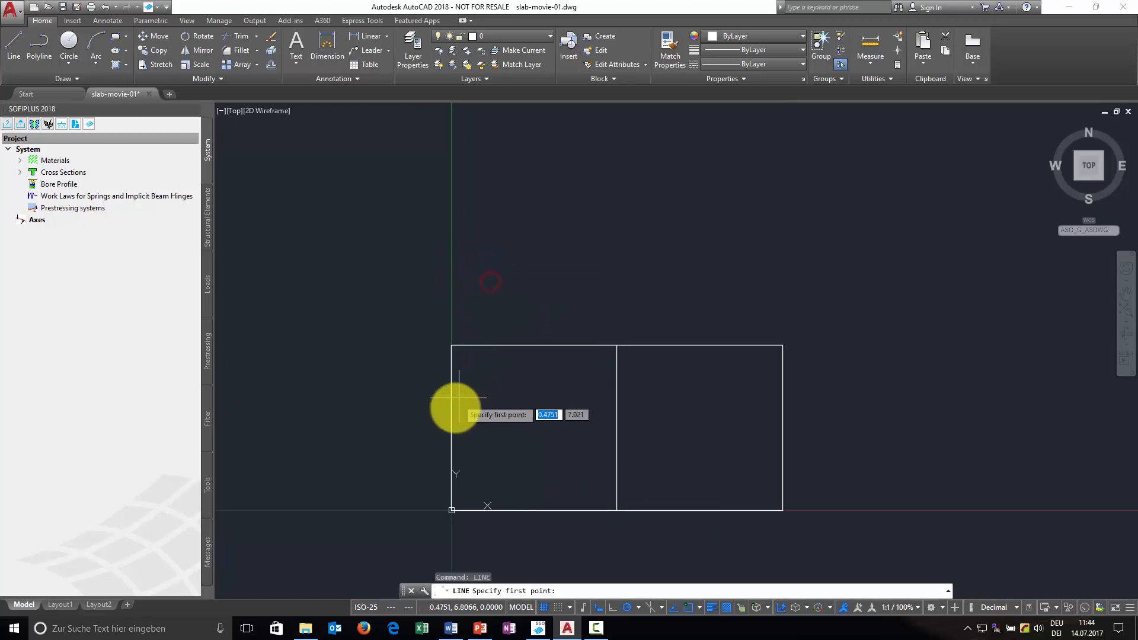
left_click(451, 428)
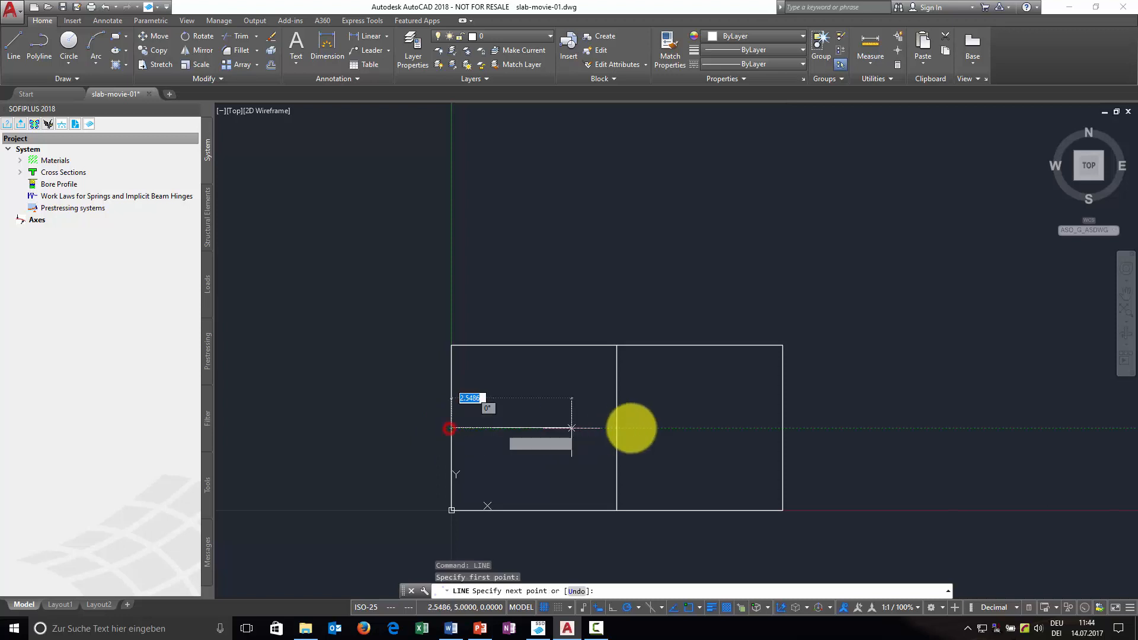
left_click(617, 428)
key("Escape")
Start a new structural area and set its thickness to 240 mm.
middle_click_drag(528, 254, 520, 203)
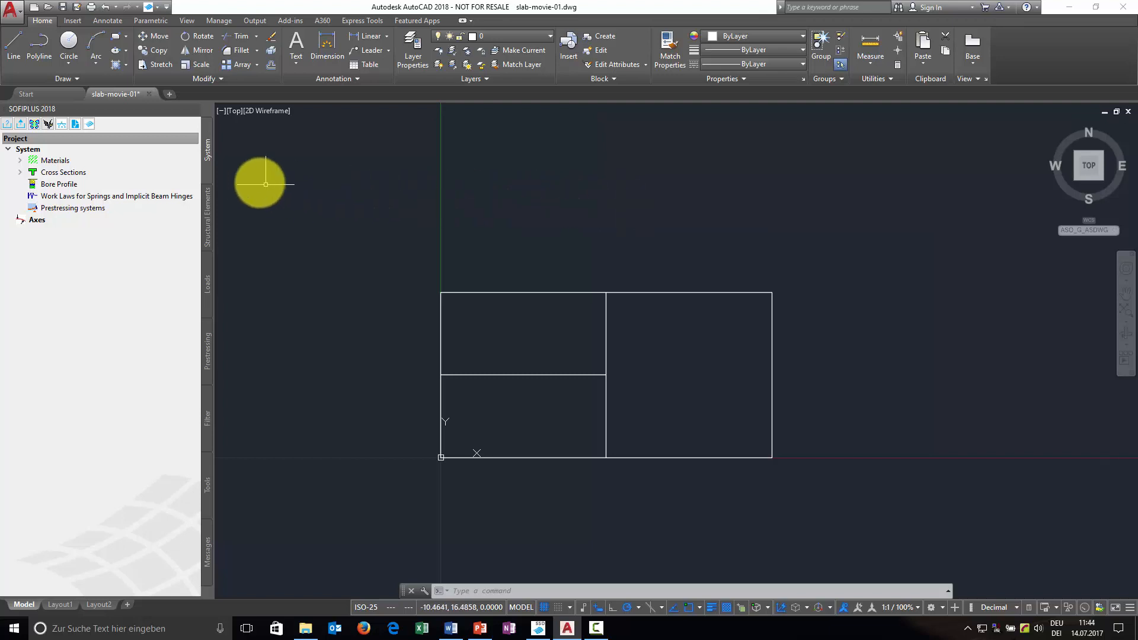
left_click(204, 205)
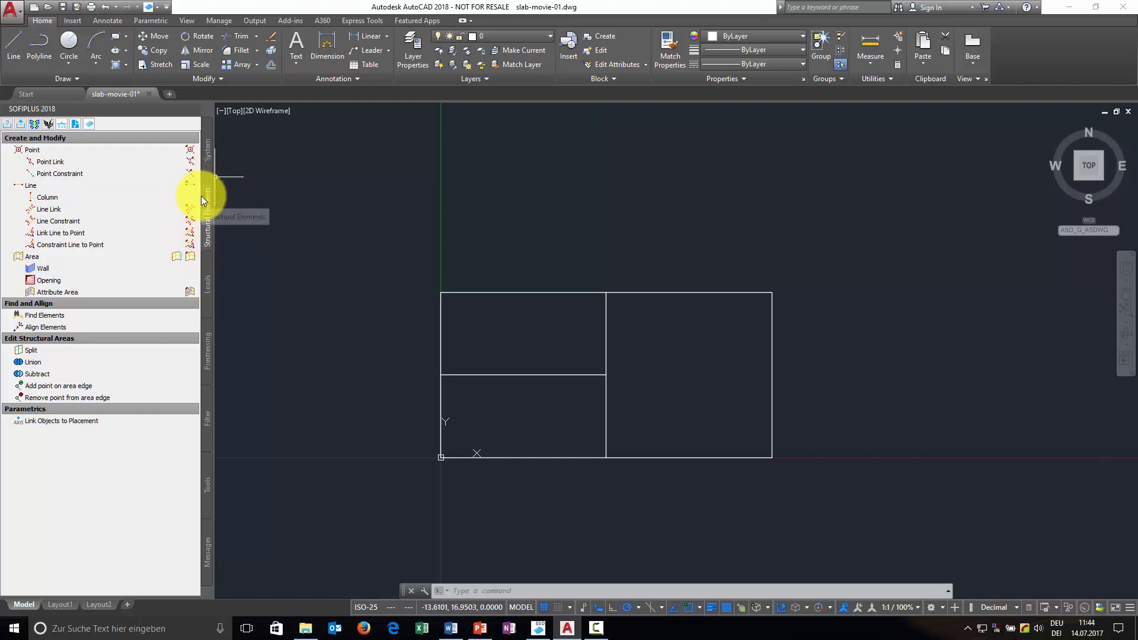
left_click(37, 258)
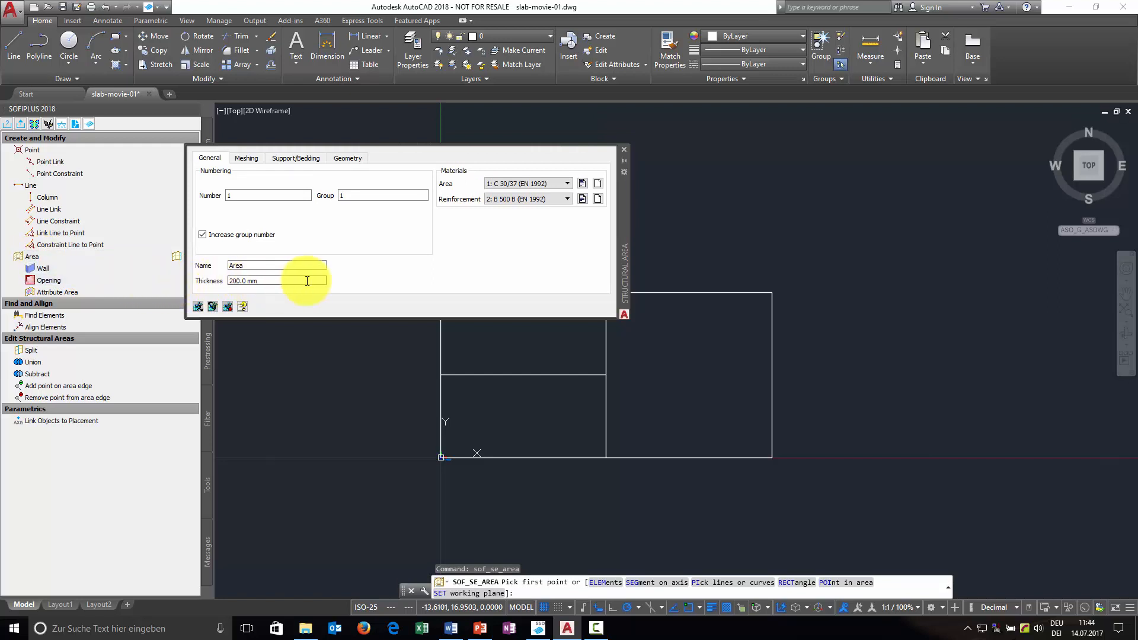
left_click_drag(295, 281, 167, 281)
type("24")
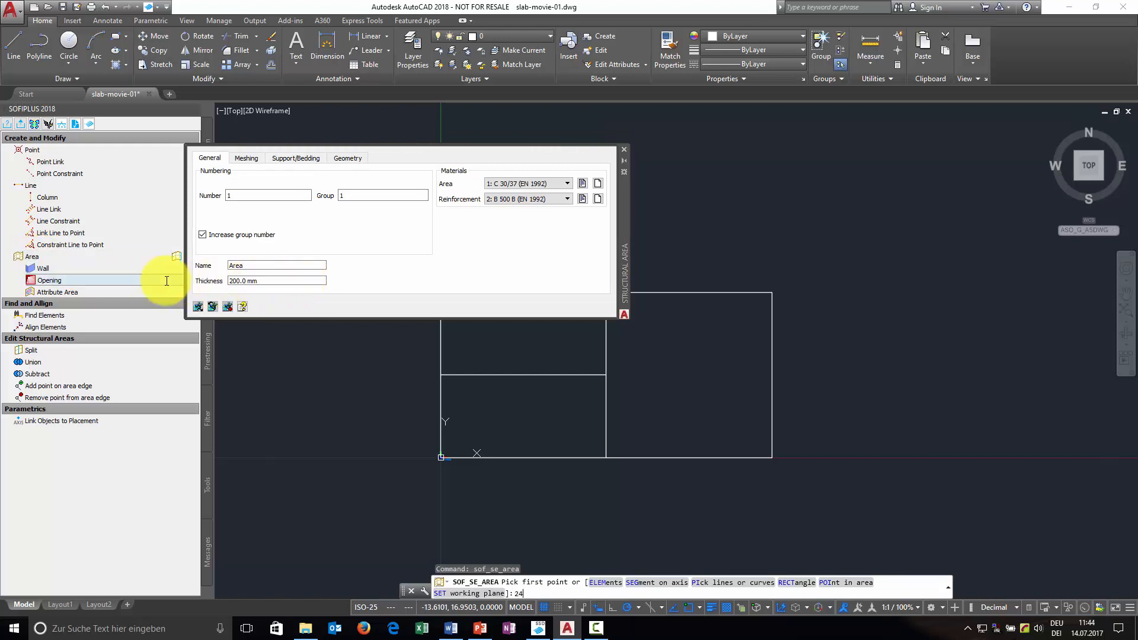
type("0")
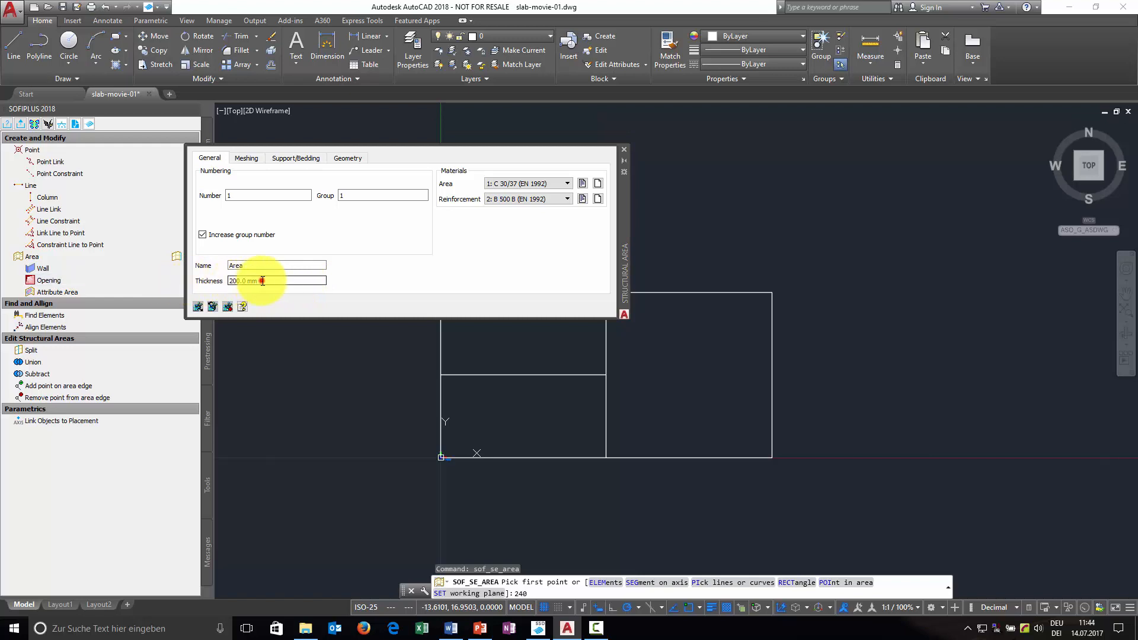
left_click_drag(262, 282, 221, 282)
type("24")
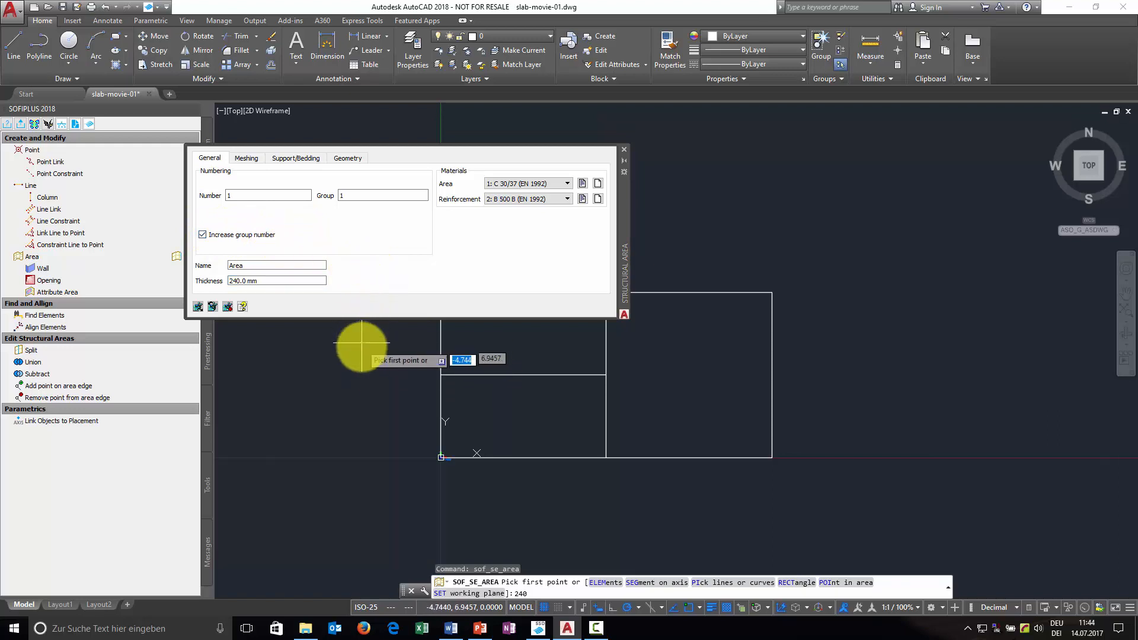
Define the first structural area with the Point in area option by picking inside the upper-left panel of the rectangle.
right_click(346, 374)
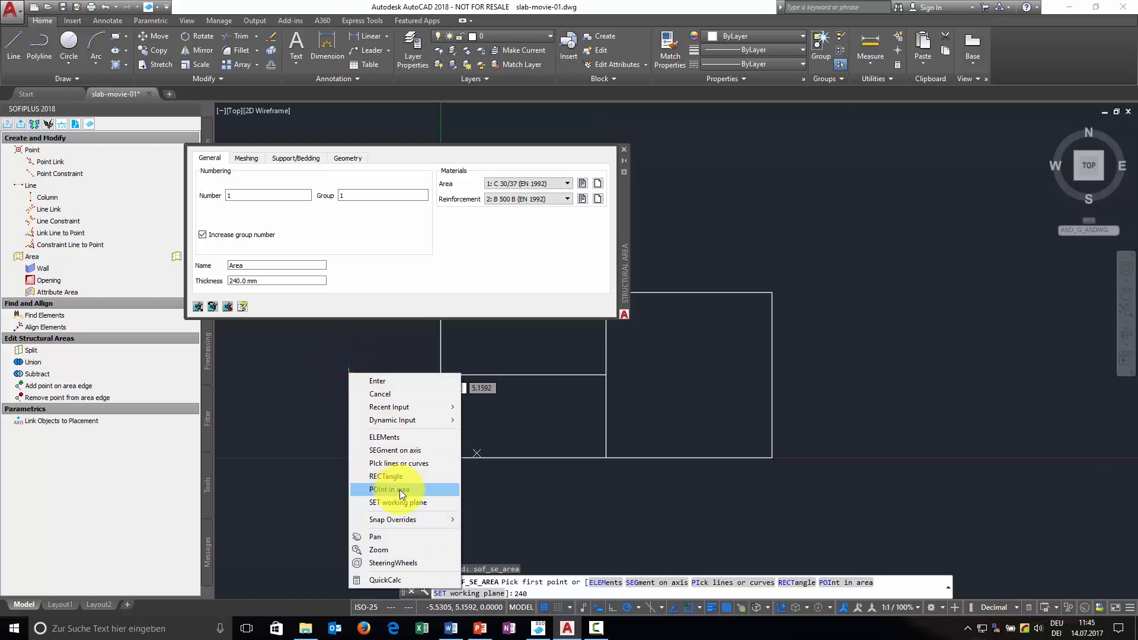
left_click(440, 489)
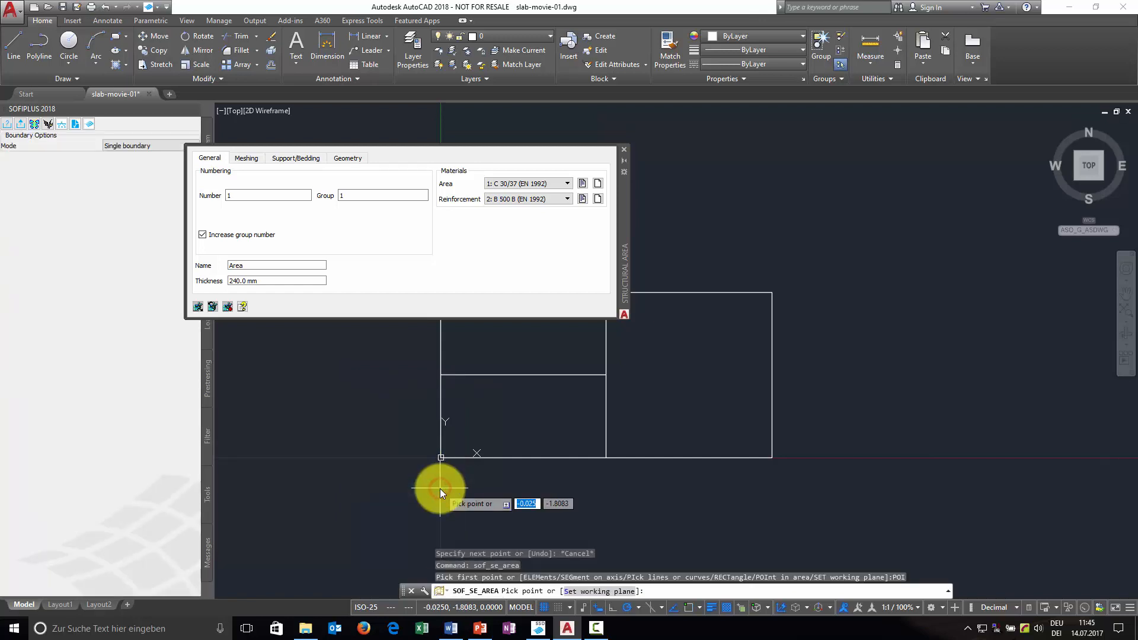
left_click(499, 345)
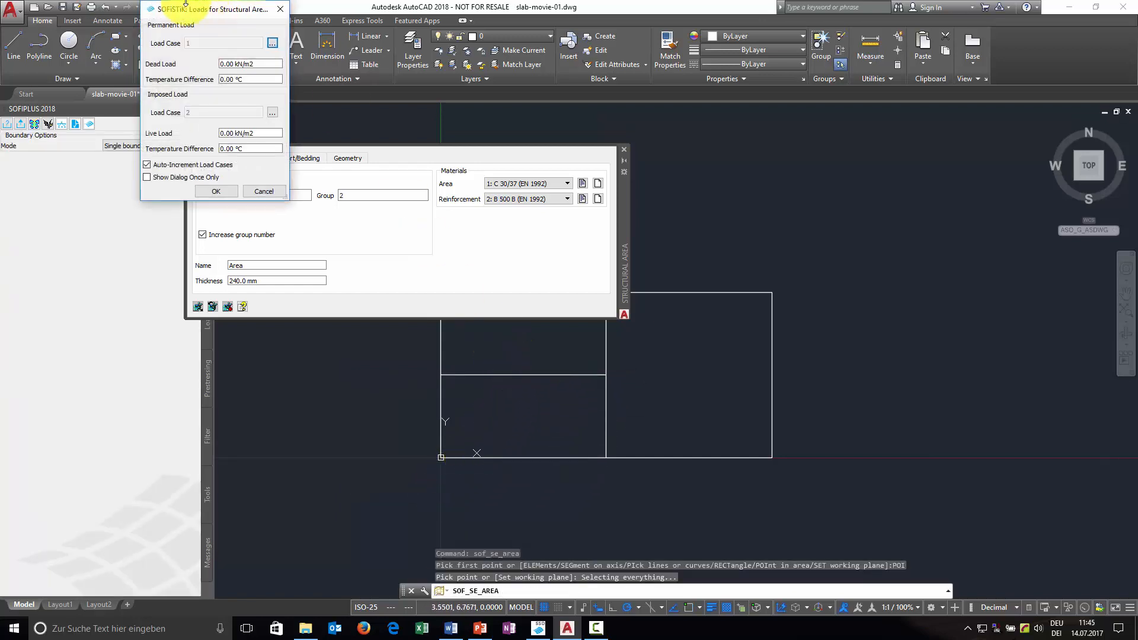
Assign a dead load of 1.00 kN/m2 and a live load of 3.00 kN/m2, with the load dialog shown once only.
left_click_drag(199, 7, 544, 234)
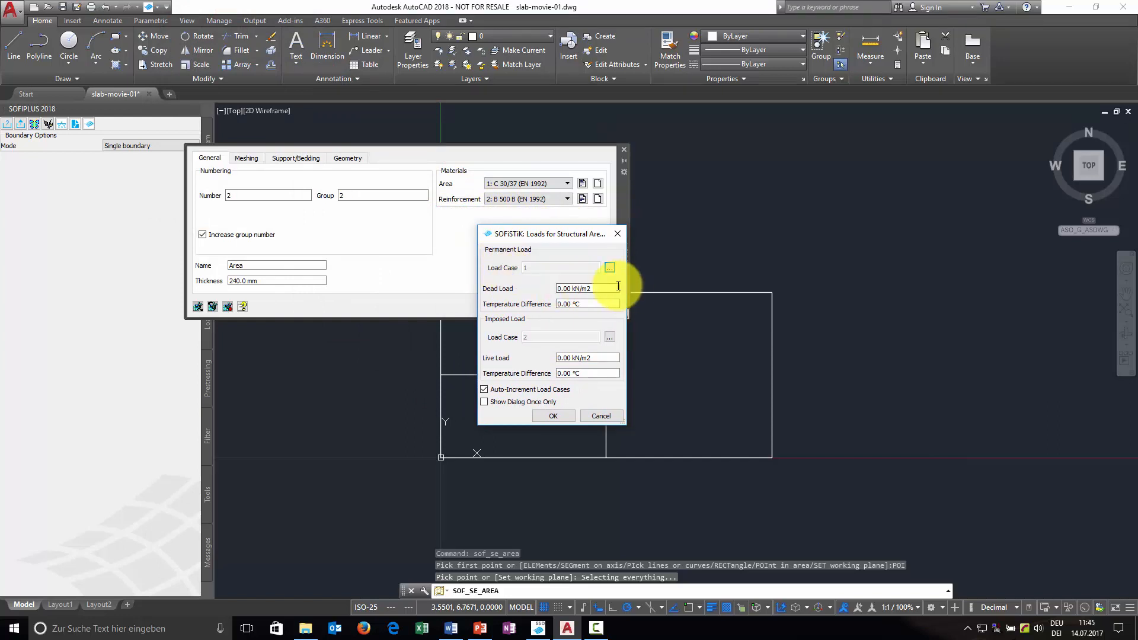
left_click_drag(612, 289, 547, 289)
type("1")
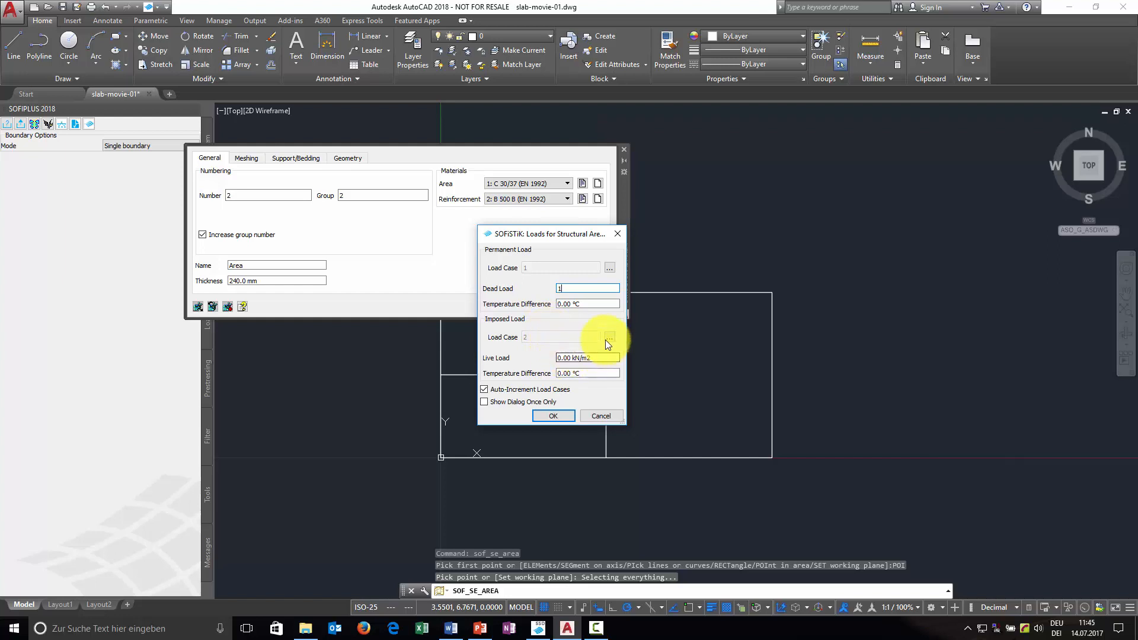
left_click_drag(596, 357, 556, 357)
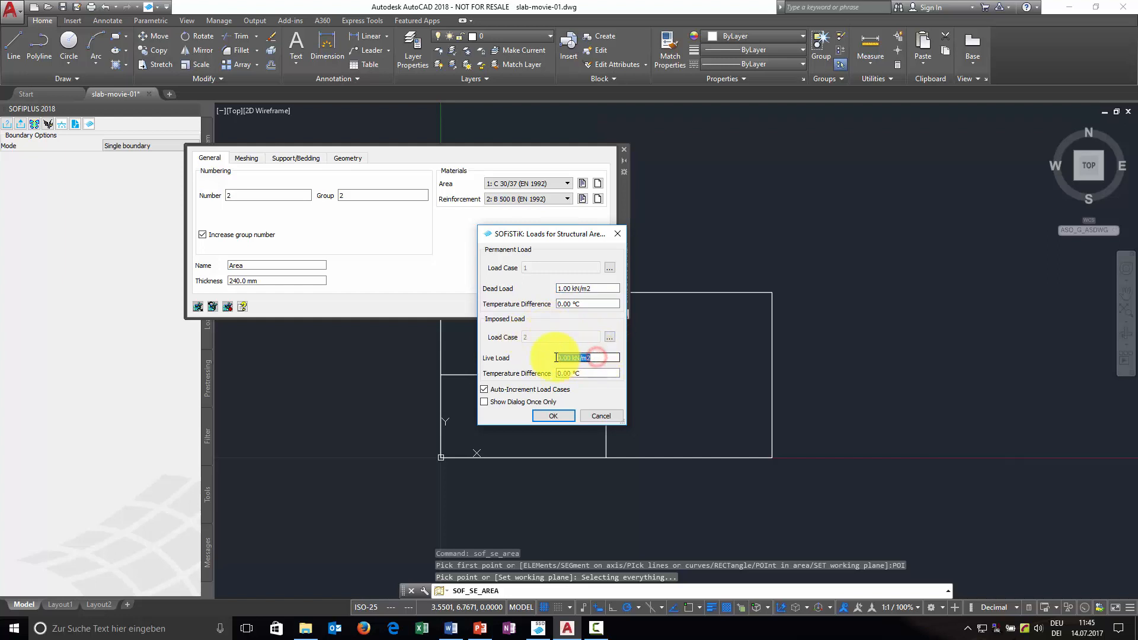
type("3")
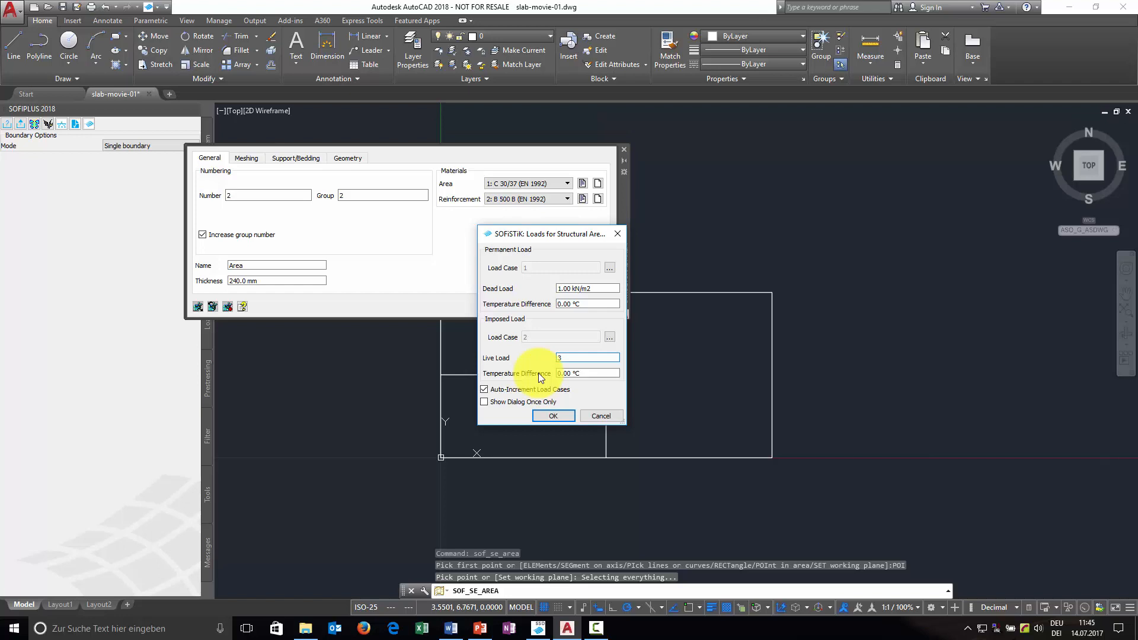
left_click(483, 402)
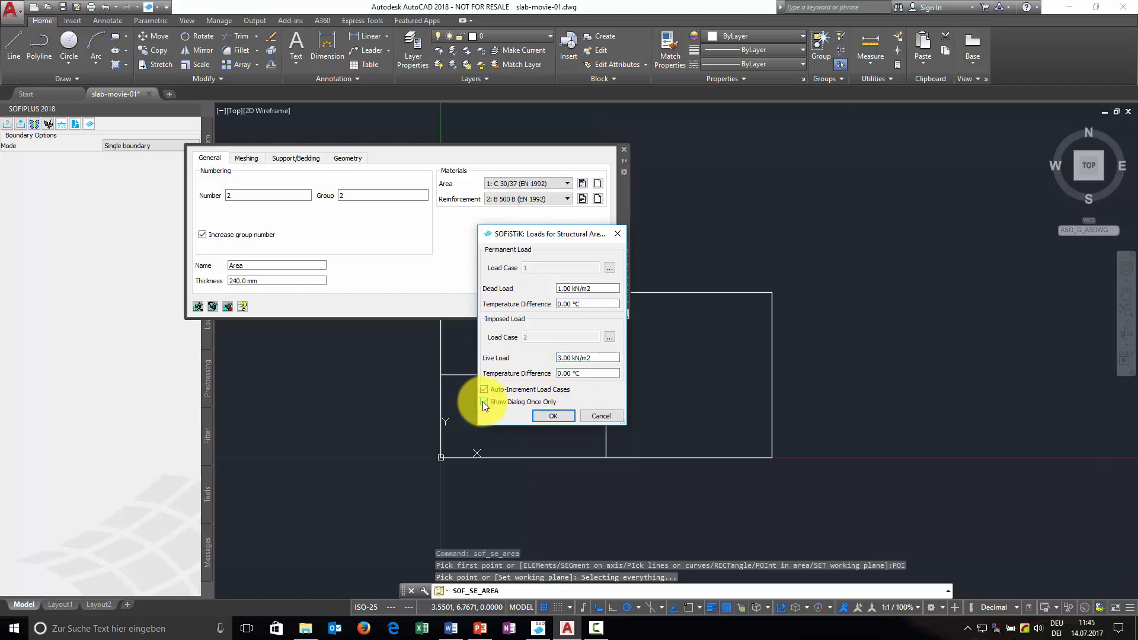
left_click(550, 415)
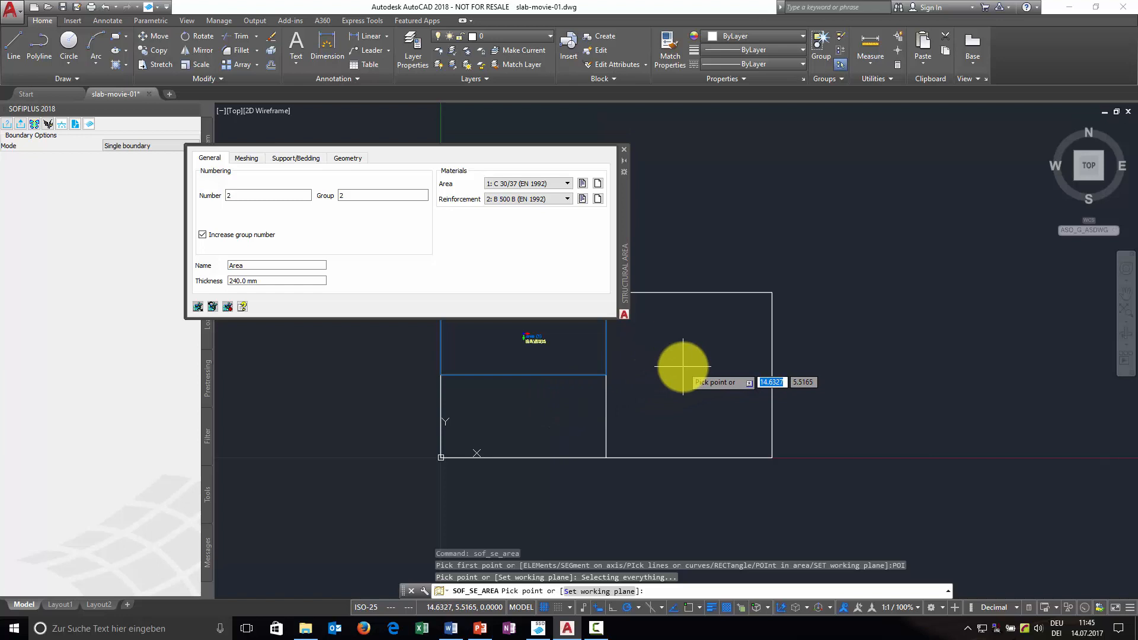
Create structural areas in the lower-left and right panels, and end the area command.
left_click(474, 428)
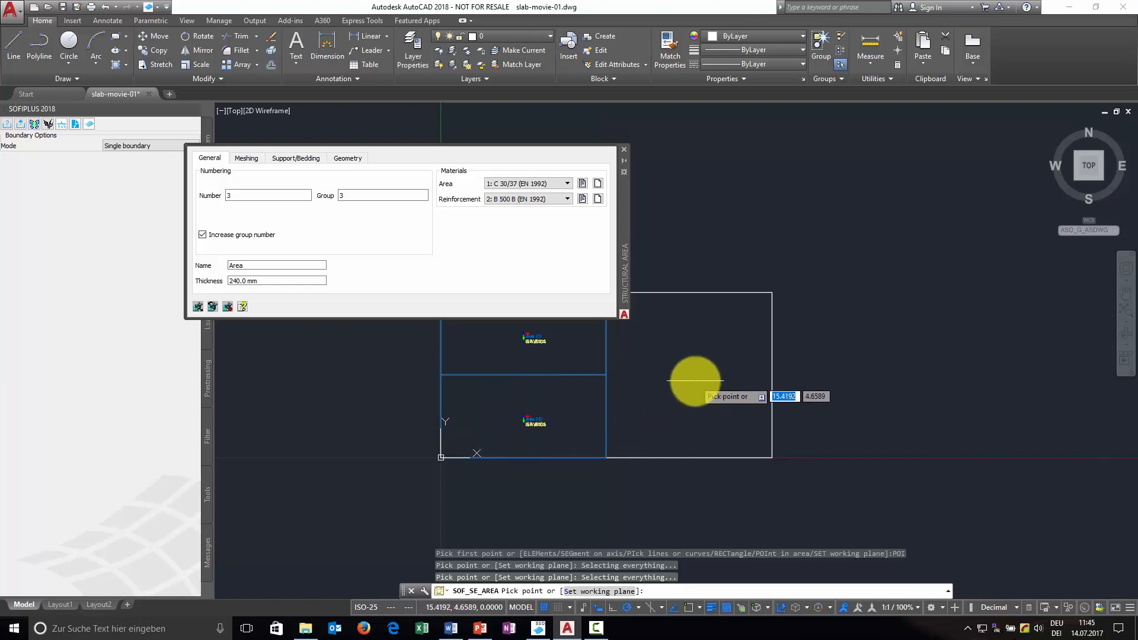
left_click(695, 381)
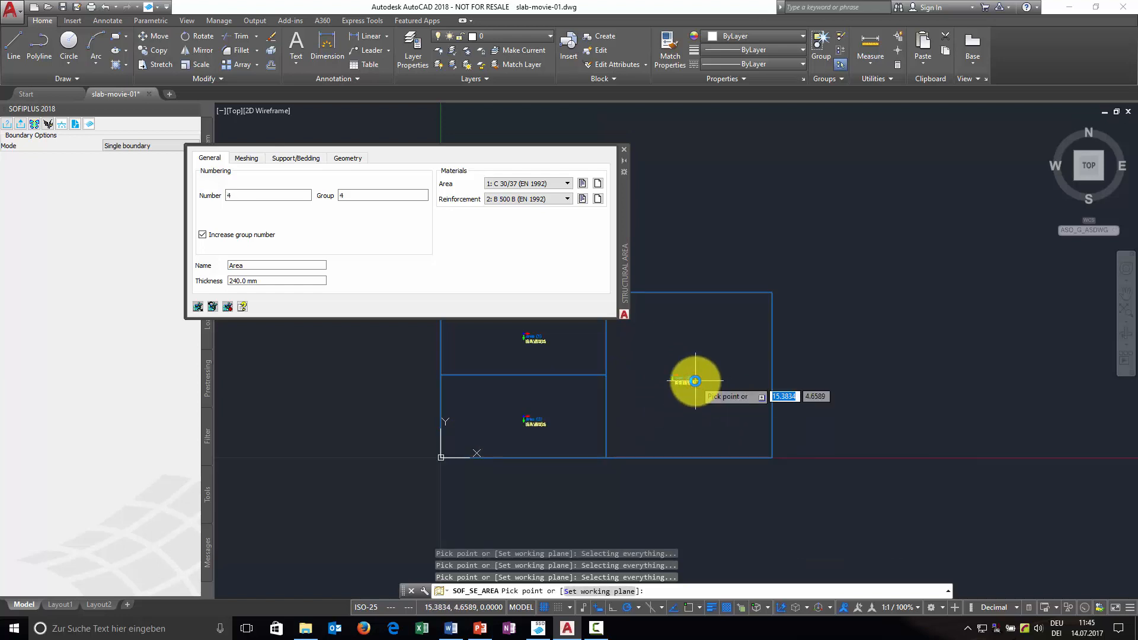
left_click(623, 148)
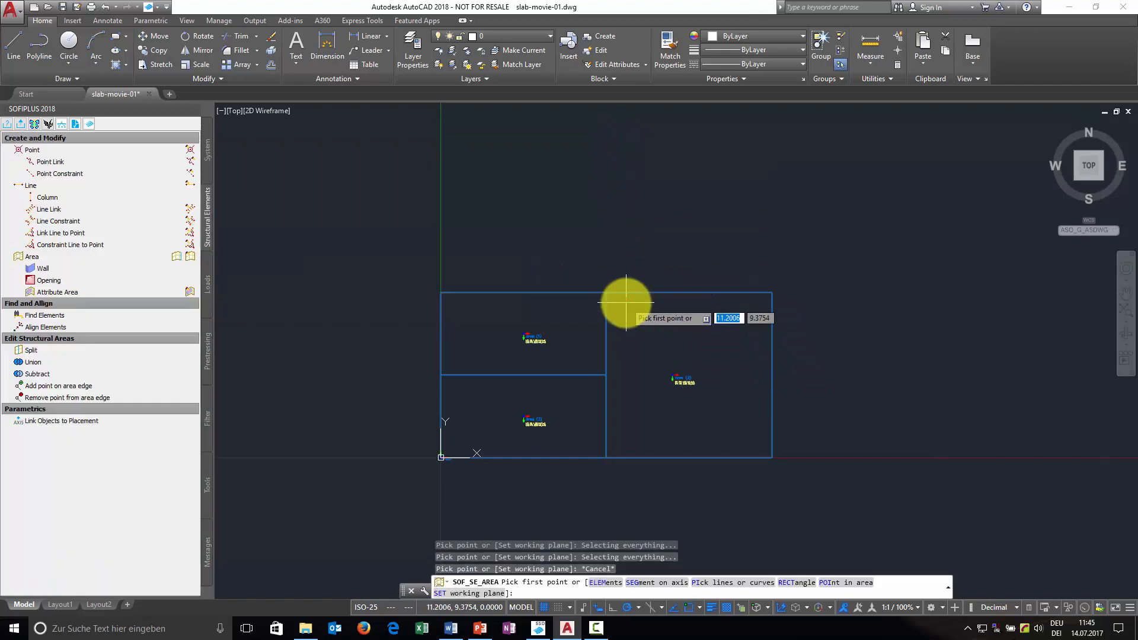
key("Escape")
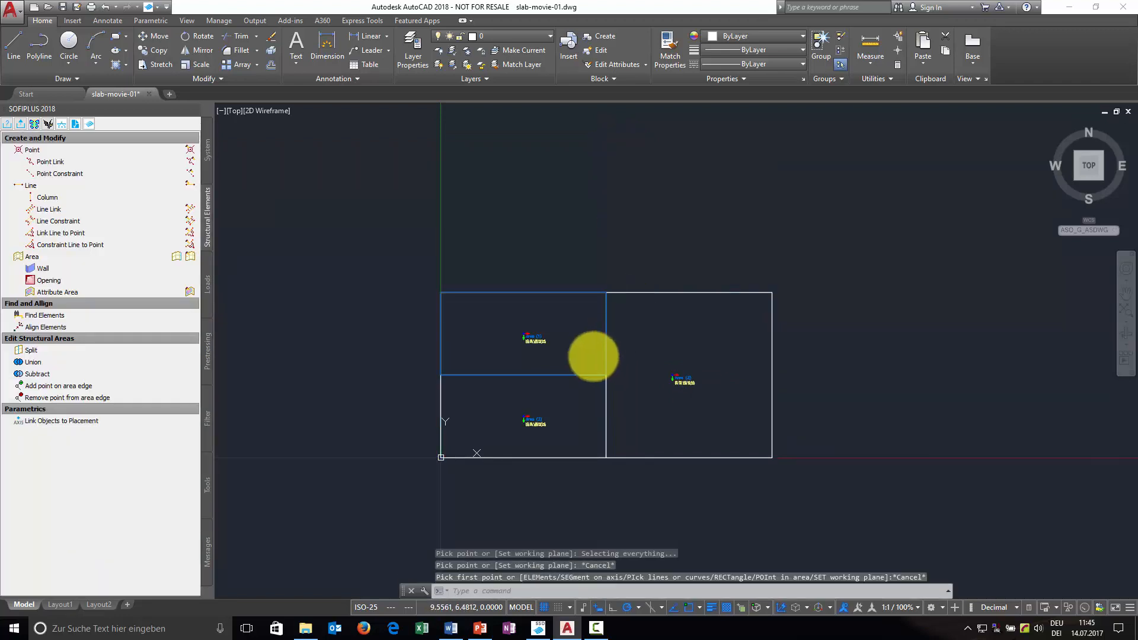
Inspect the load case labels of the three structural areas.
scroll(575, 369, "up", 4)
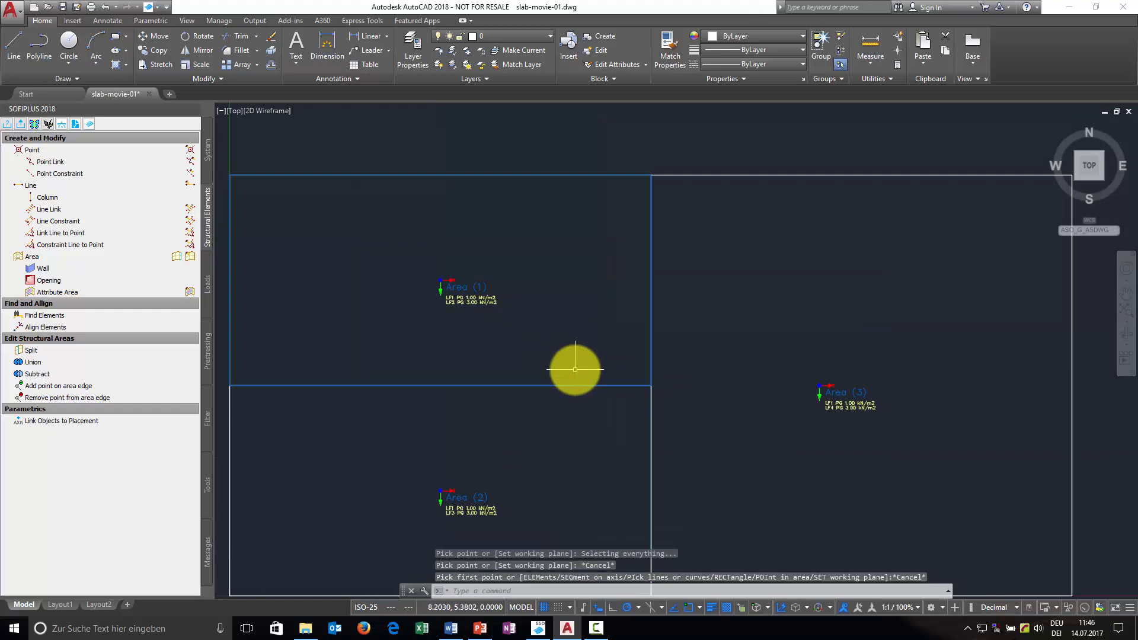
scroll(573, 368, "up", 2)
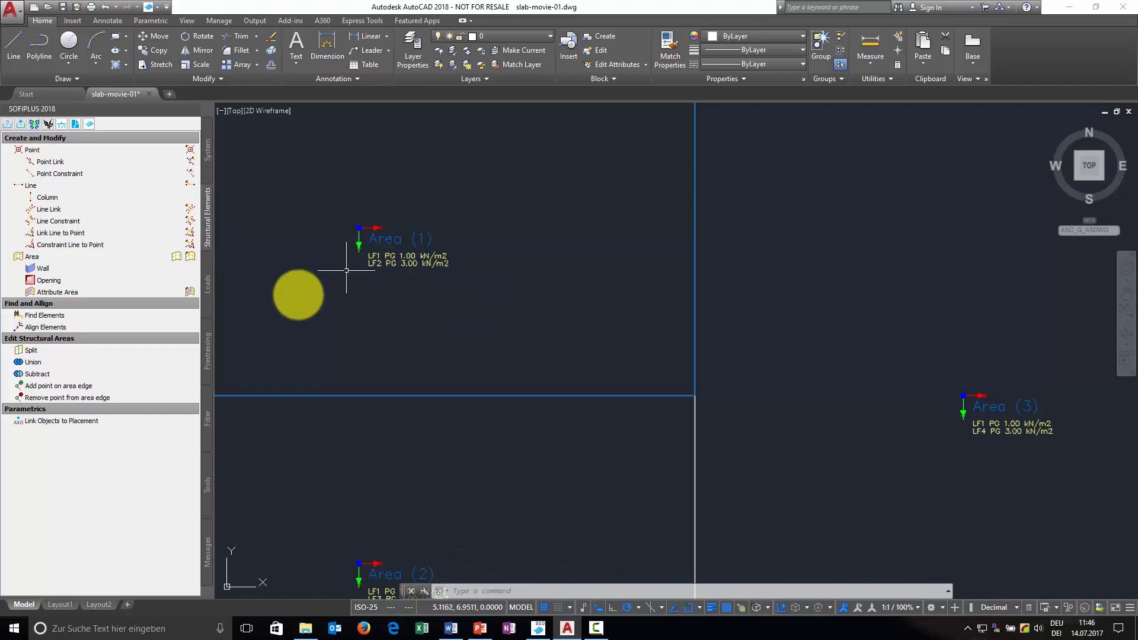
scroll(648, 221, "down", 3)
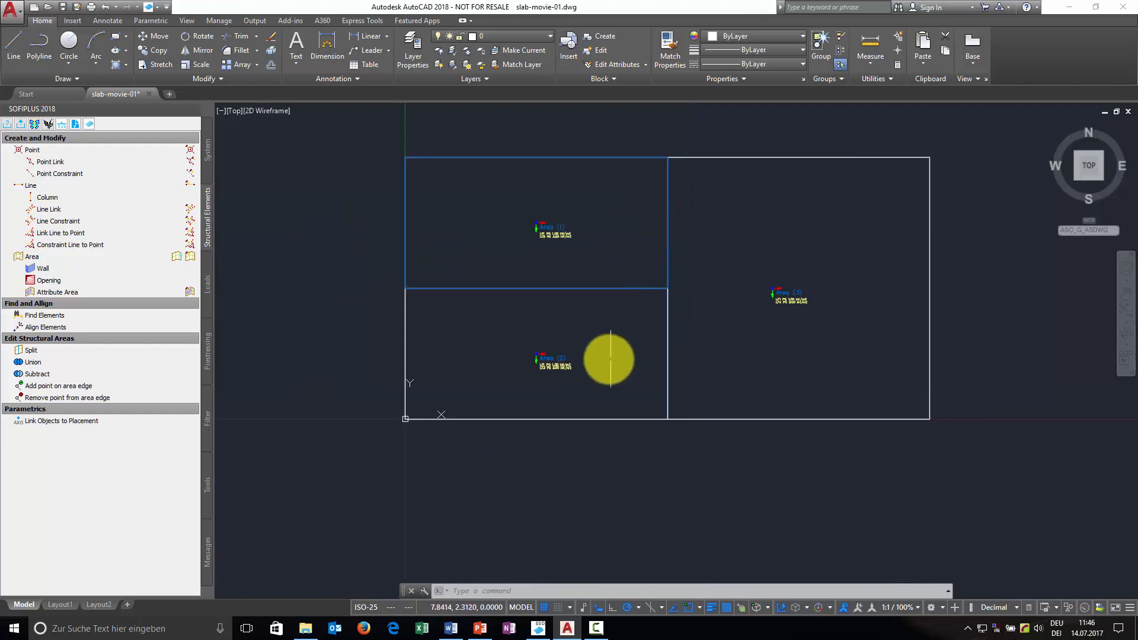
scroll(603, 363, "up", 5)
scroll(625, 363, "down", 2)
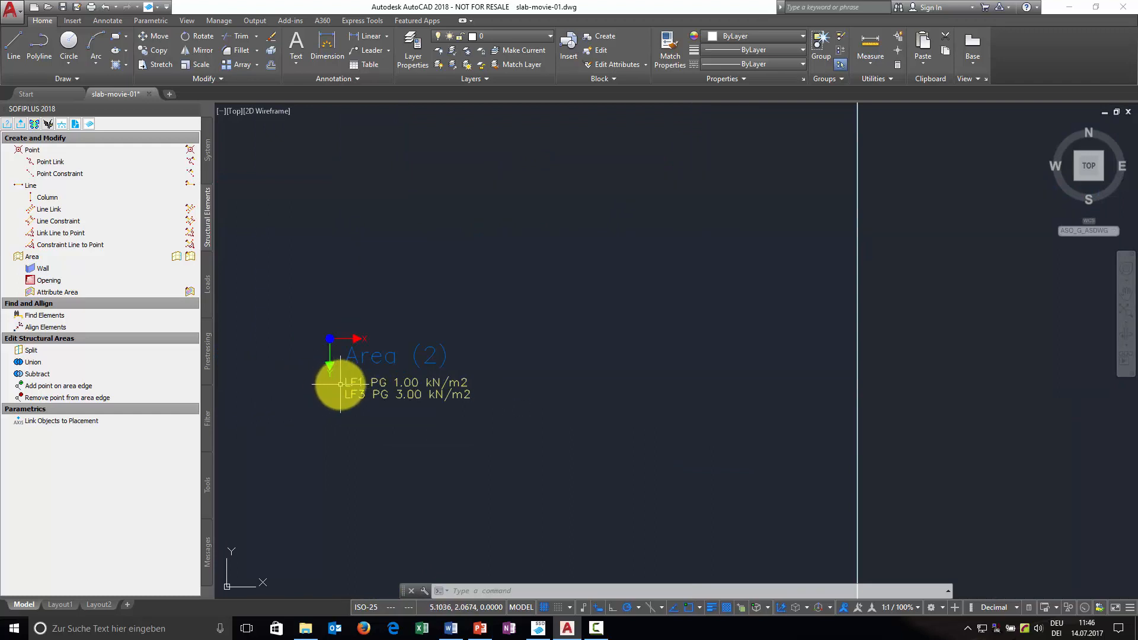
scroll(310, 394, "down", 3)
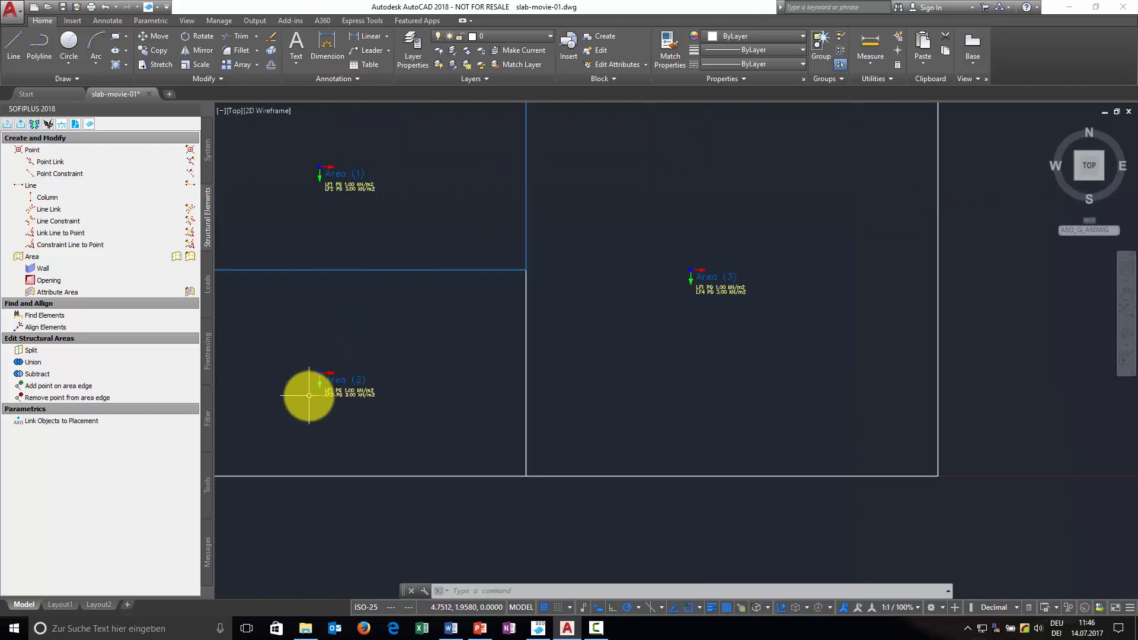
Save the drawing and export the entire system with loads, using automatic mesh density, quadrangle elements and immediate processing.
scroll(308, 395, "down", 4)
scroll(485, 368, "up", 6)
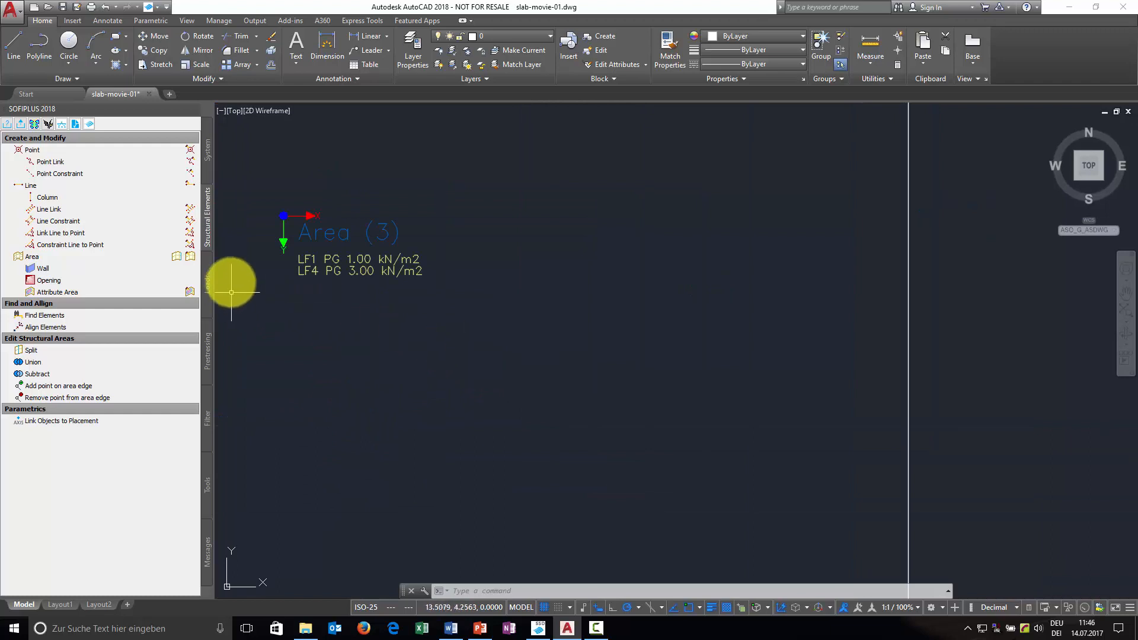
scroll(729, 308, "down", 9)
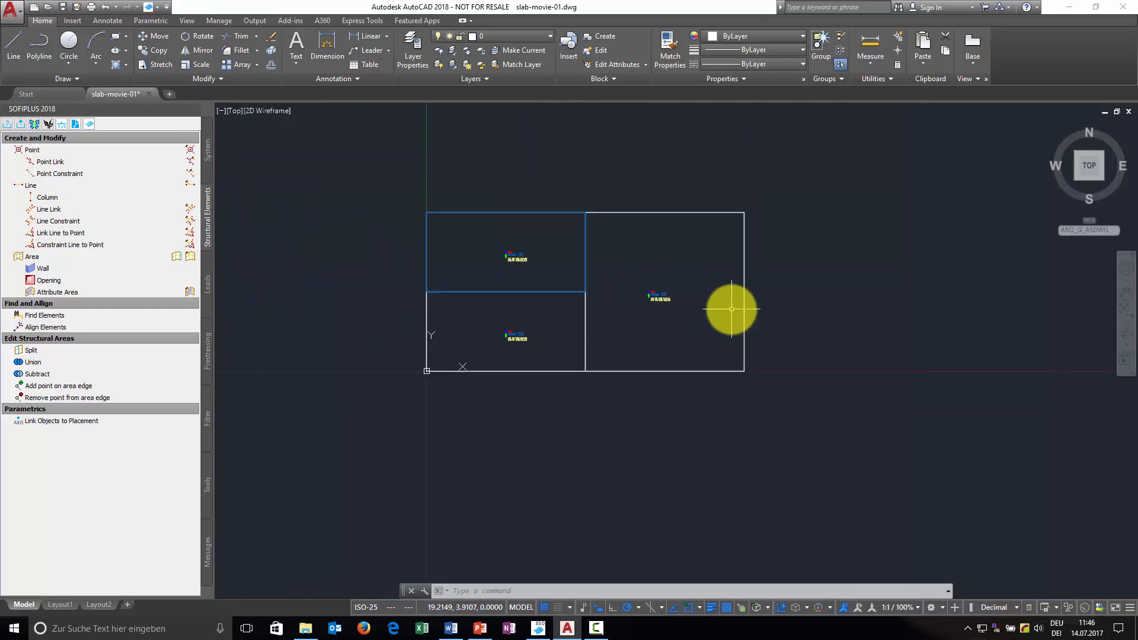
left_click(64, 7)
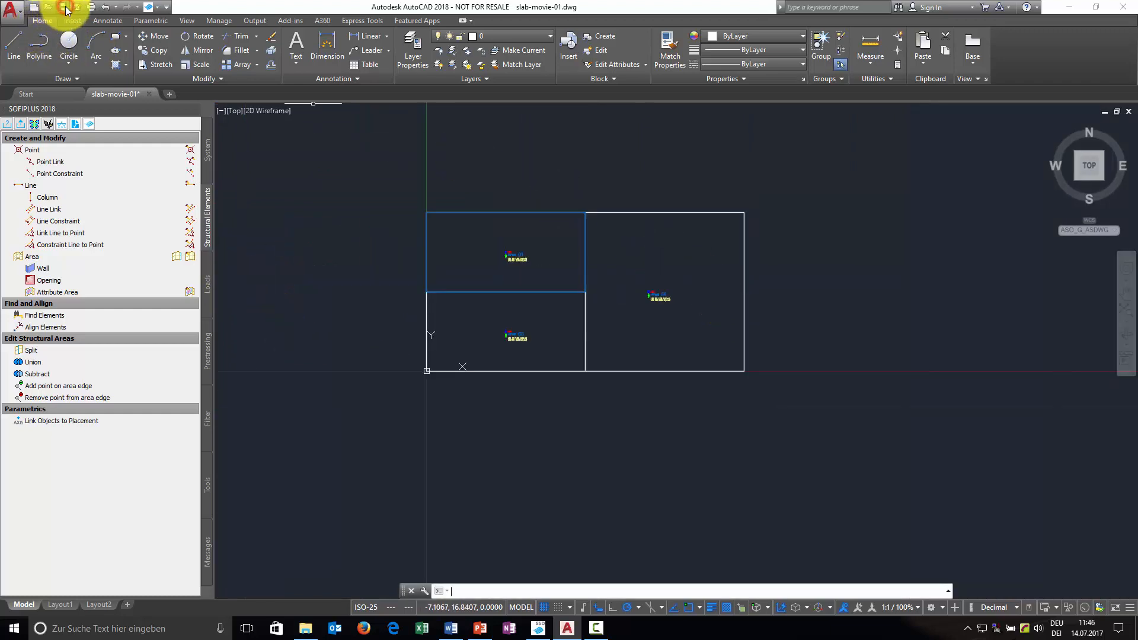
left_click(22, 128)
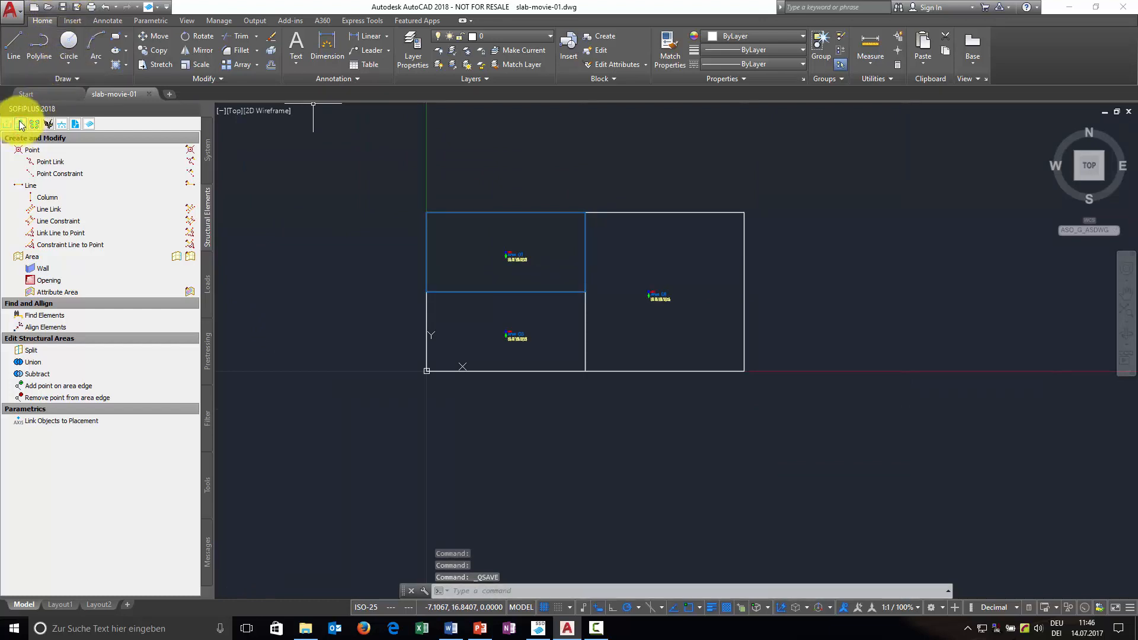
left_click(21, 124)
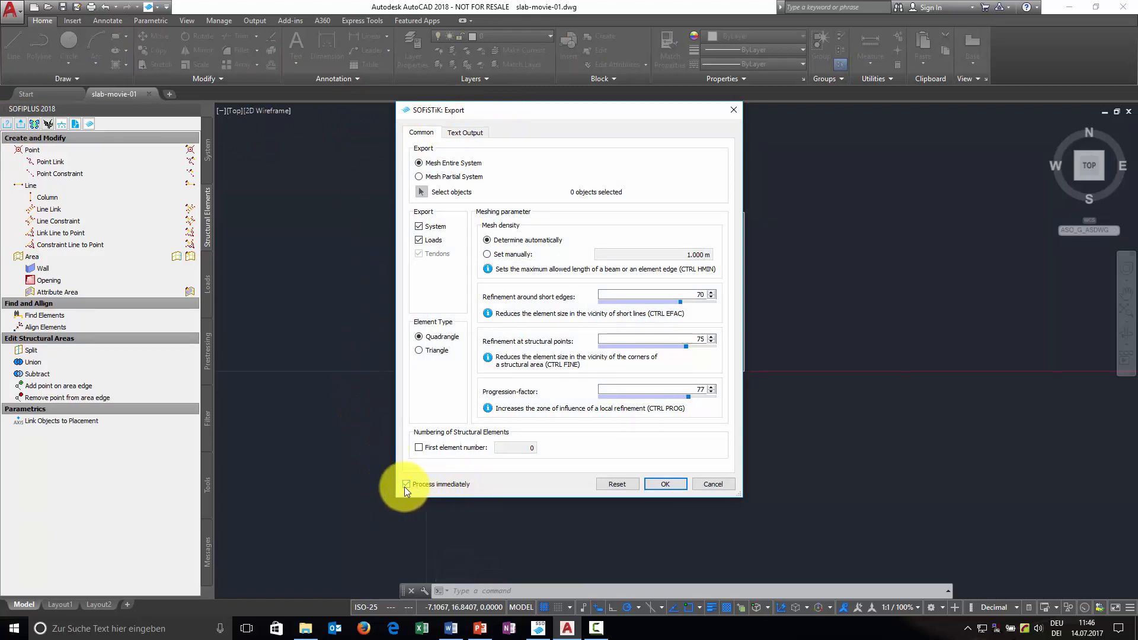
left_click(665, 484)
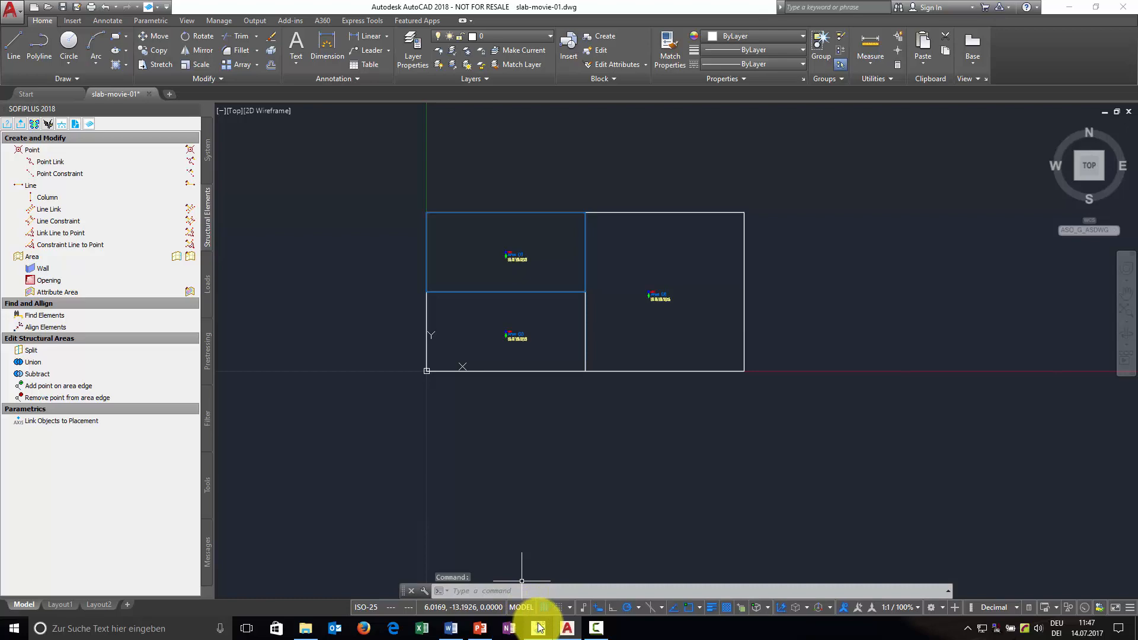
Switch to SOFiSTiK Structural Desktop and examine the generated finite element mesh of the slab from above.
mouse_move(538, 628)
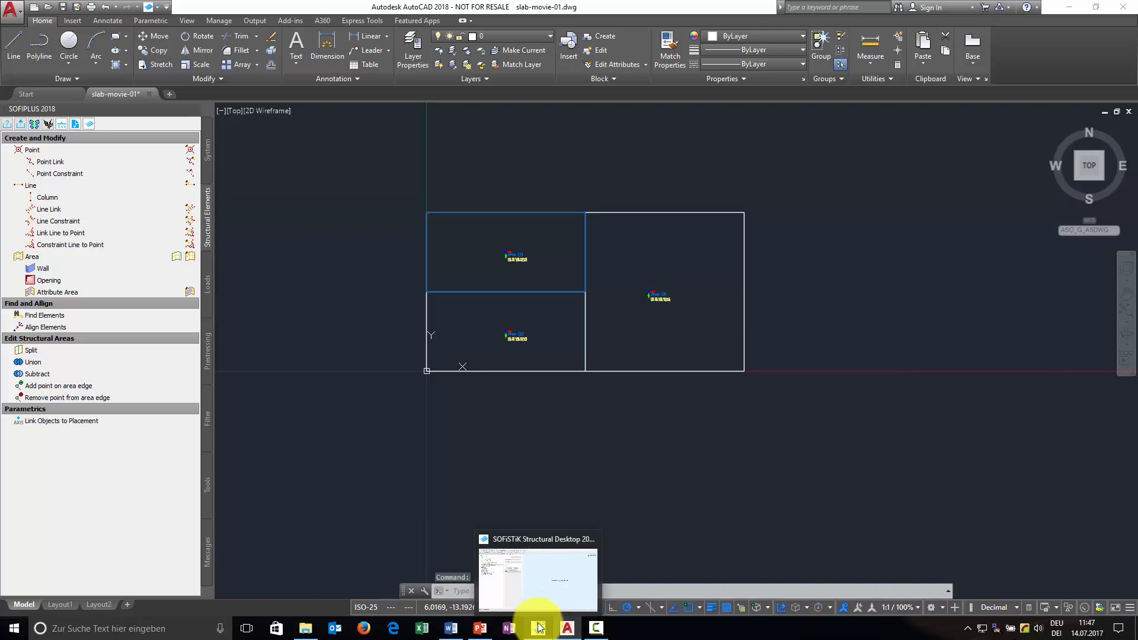
left_click(537, 628)
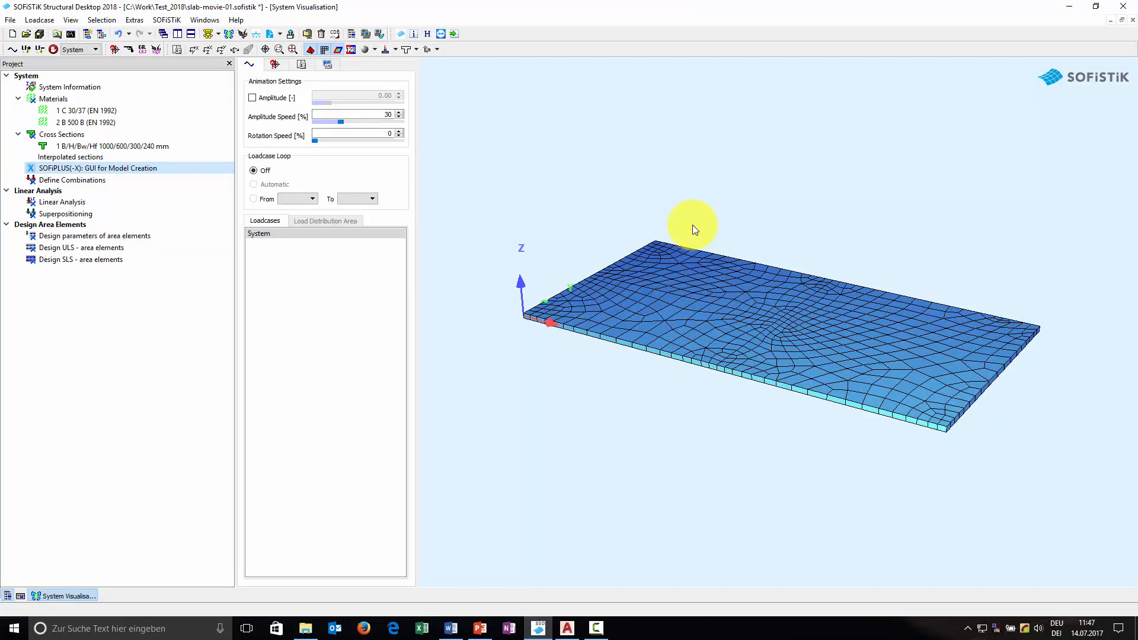
left_click_drag(660, 234, 681, 267)
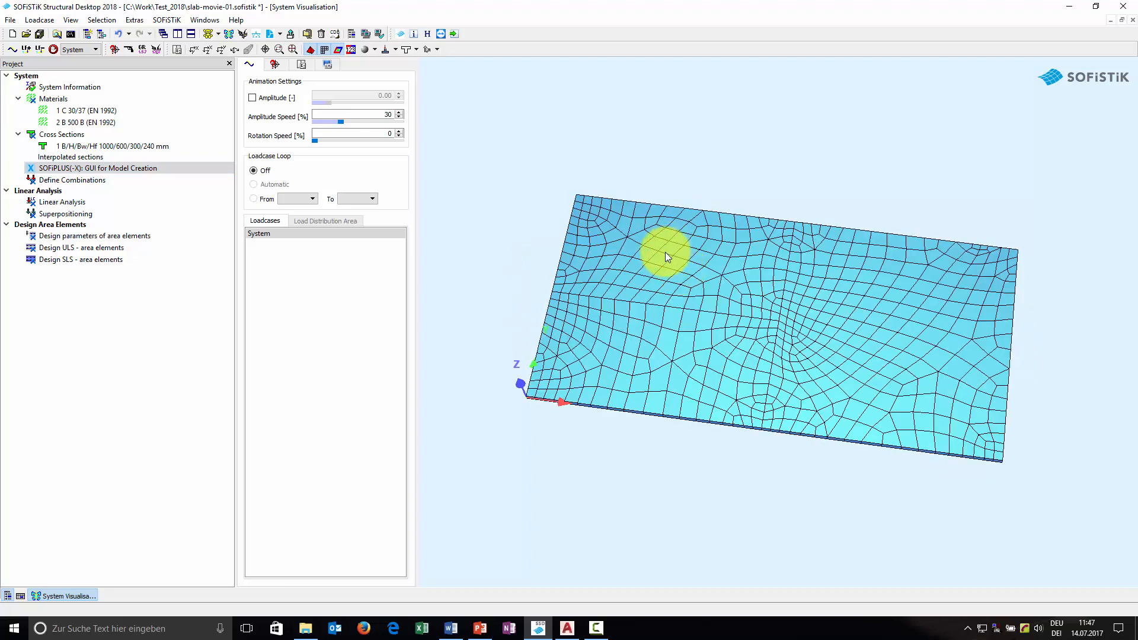
Switch back to AutoCAD and set the dead load case's DLZ factor to 1.0 in the Loadcase Manager.
left_click(566, 630)
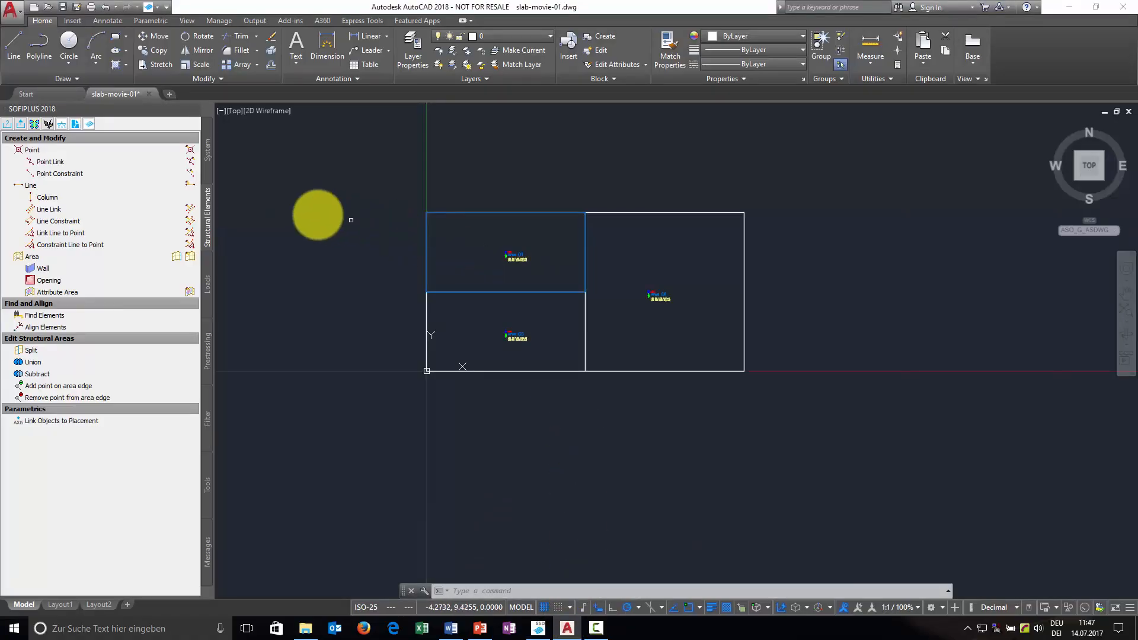
left_click(208, 292)
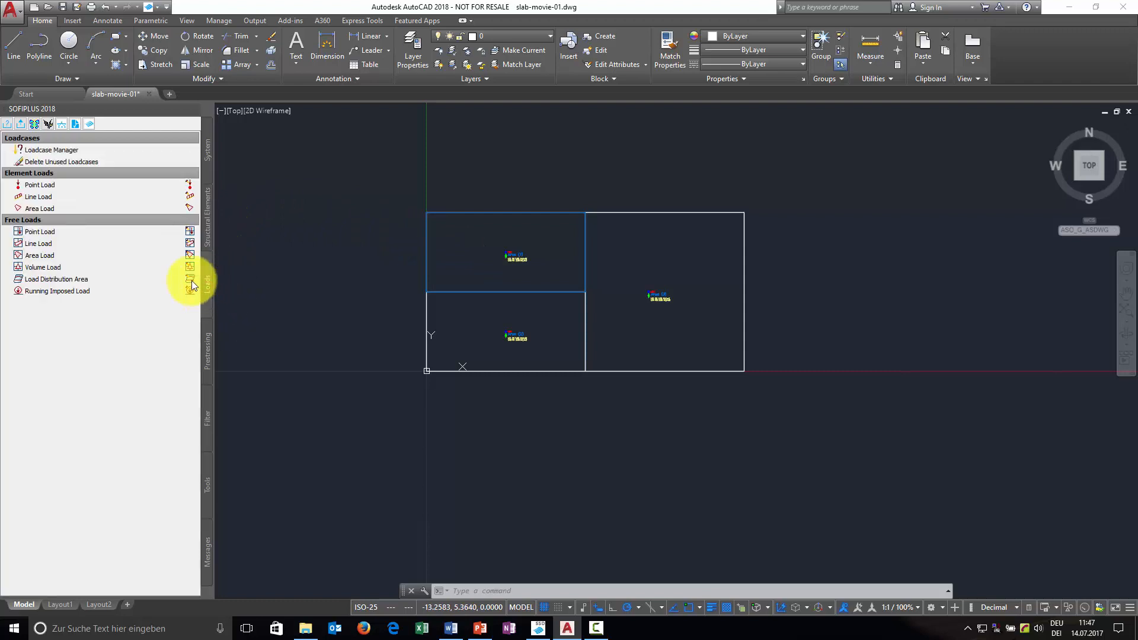
left_click(72, 150)
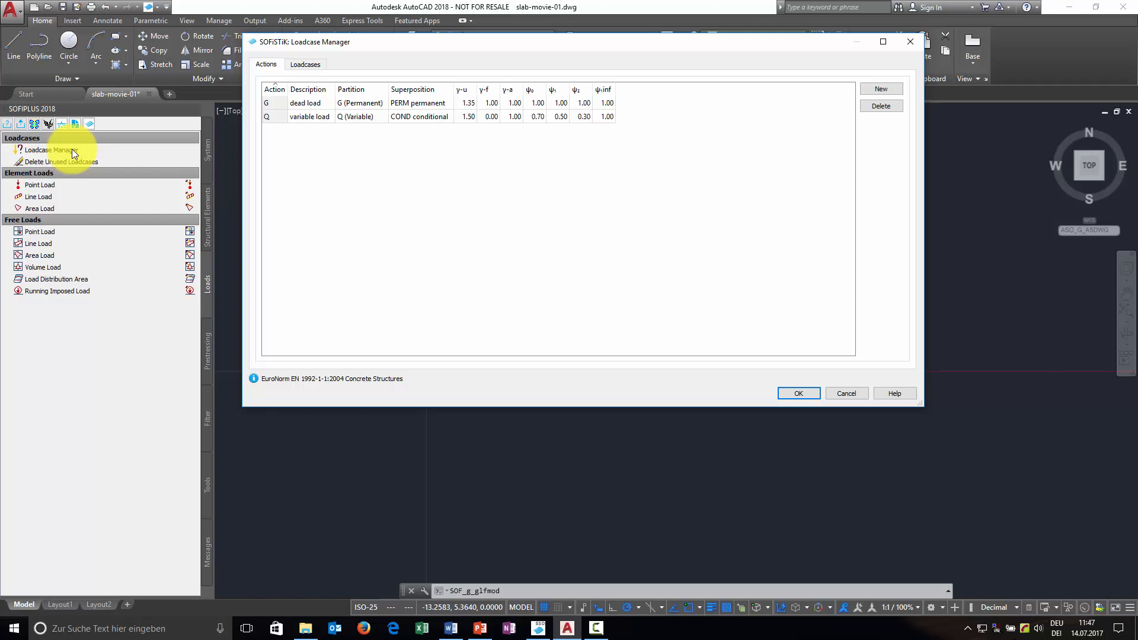
left_click(312, 63)
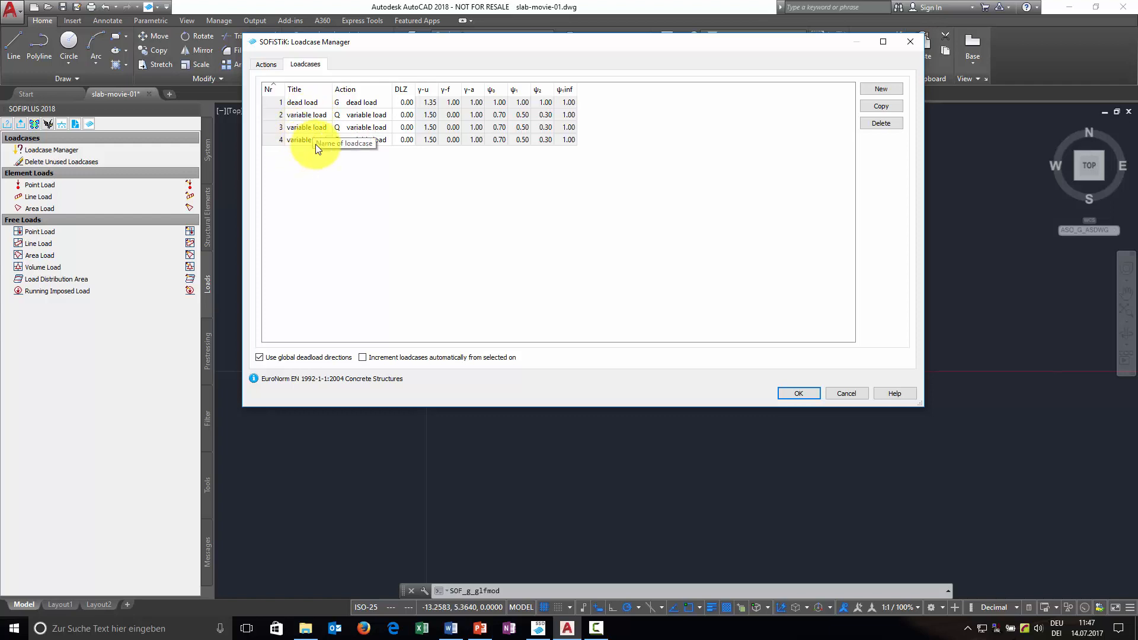
left_click(406, 102)
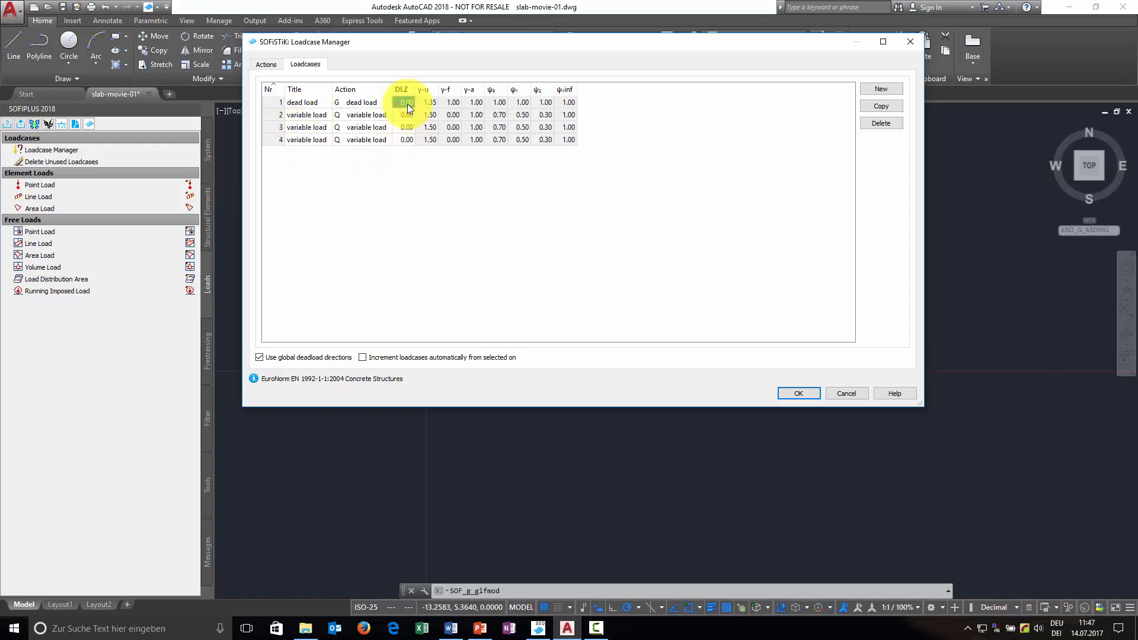
key("BackSpace")
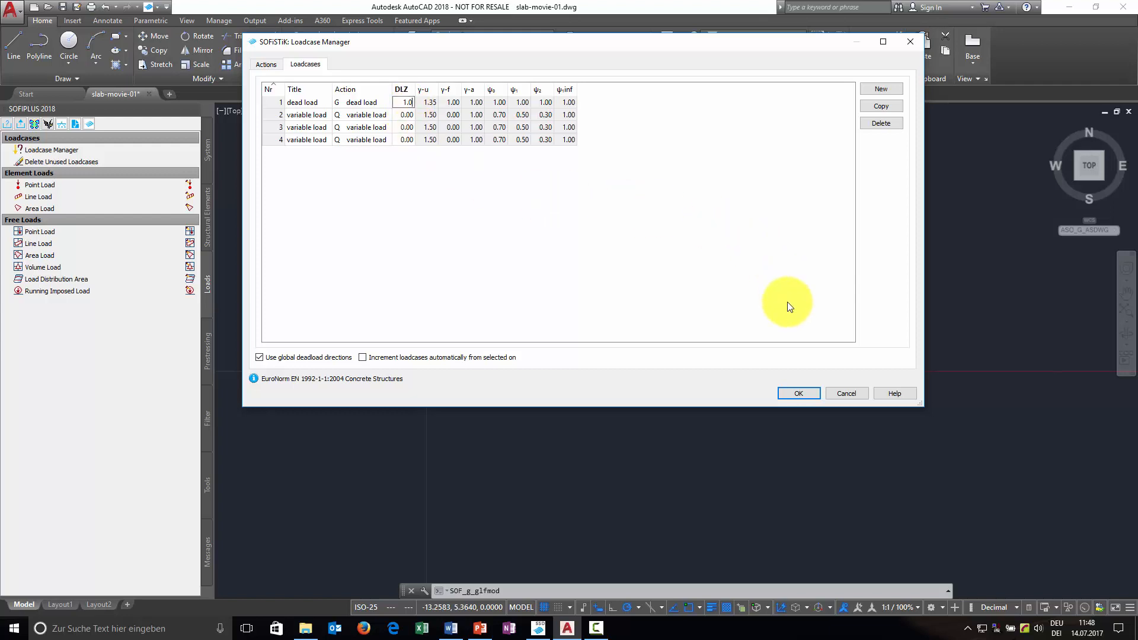
left_click(797, 393)
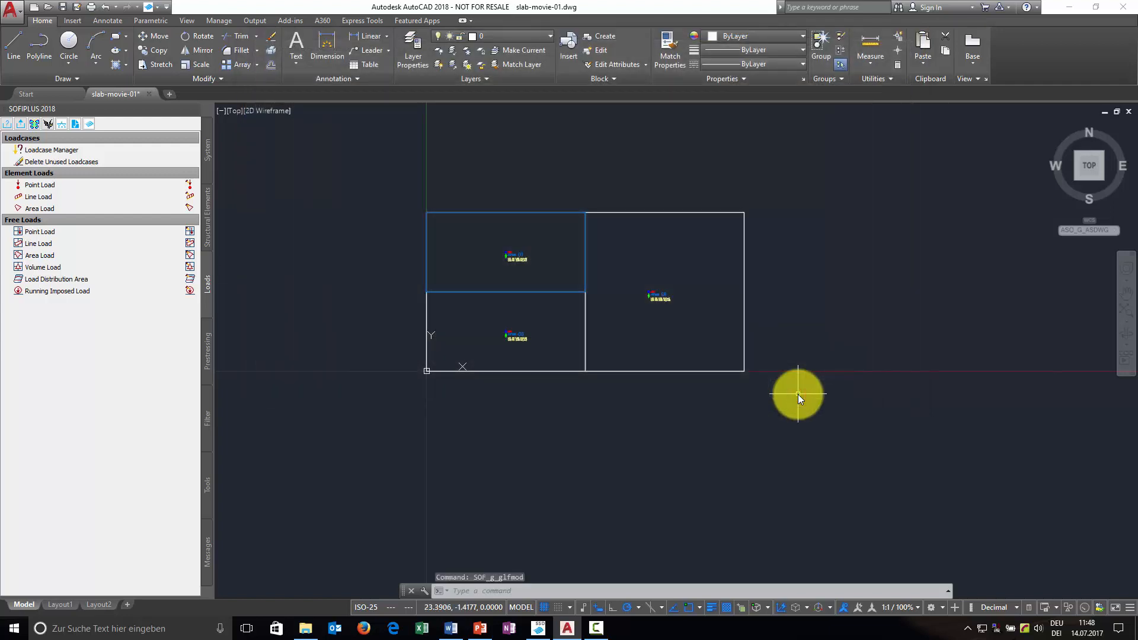
Review the dead and live load settings of the right structural area, and leave its dialogs without changes.
left_click(656, 295)
double_click(656, 295)
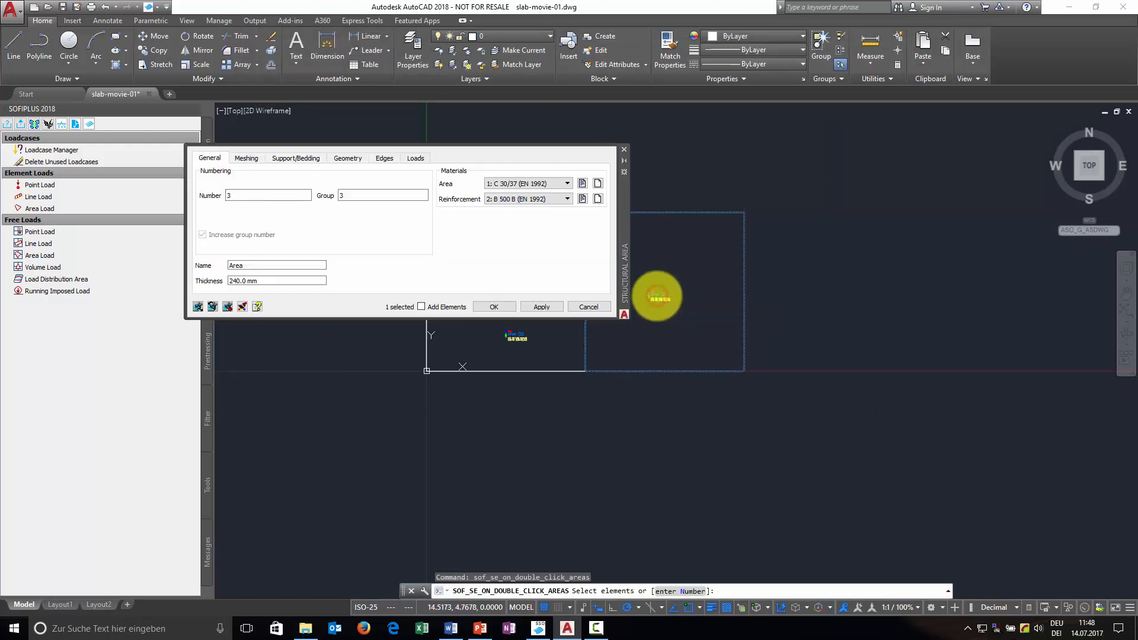
left_click(421, 159)
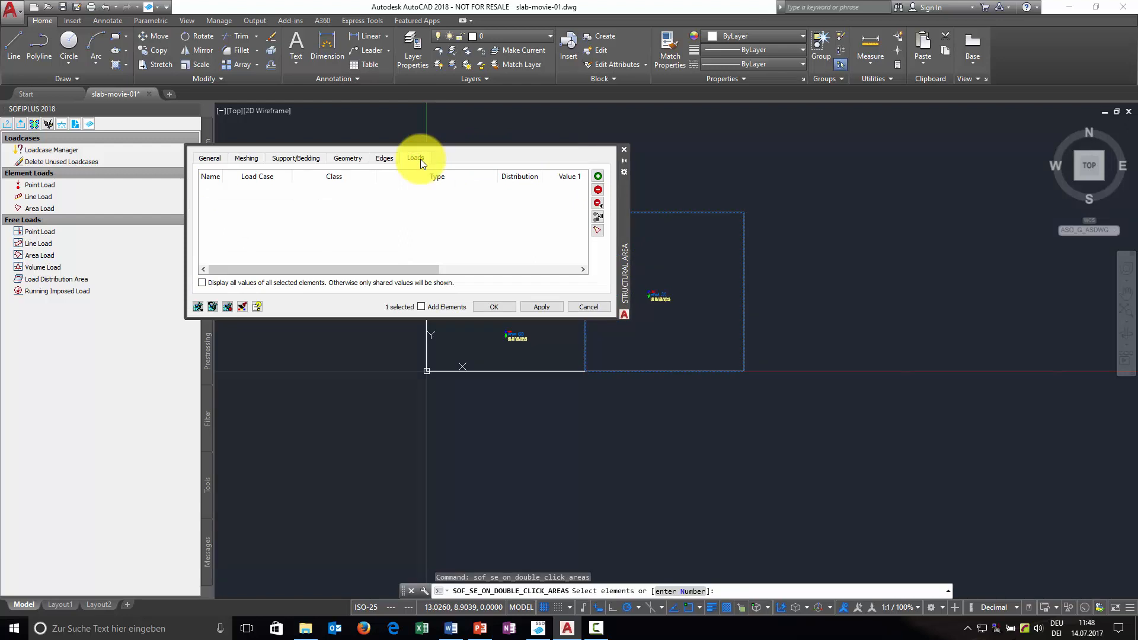
left_click(598, 231)
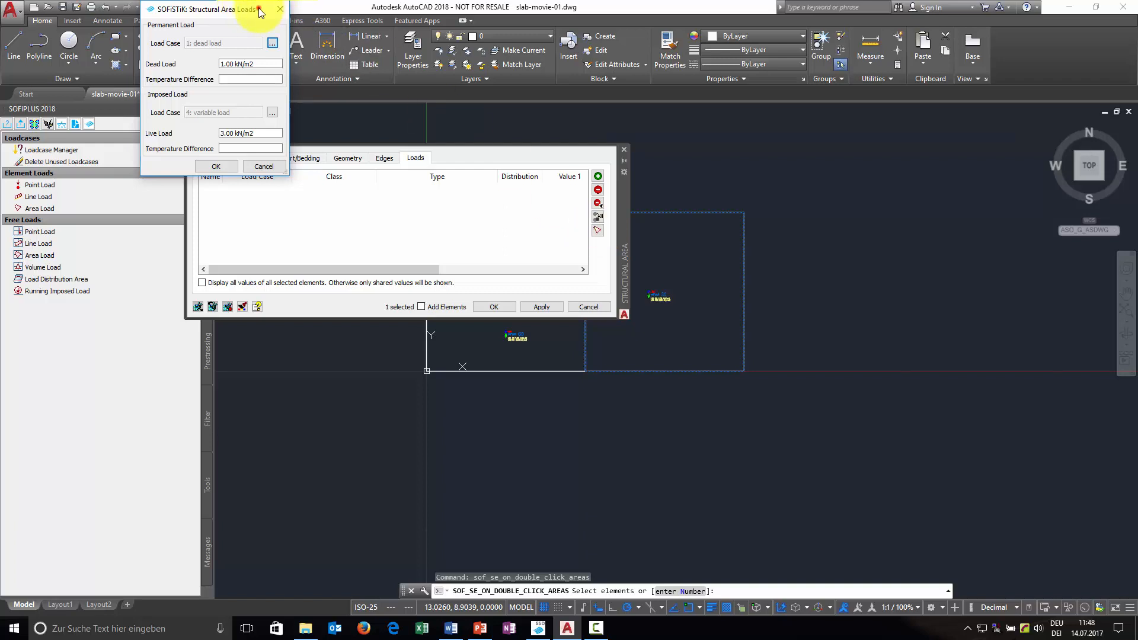
mouse_move(258, 9)
left_mouse_down()
mouse_move(801, 180)
mouse_move(780, 154)
left_mouse_up()
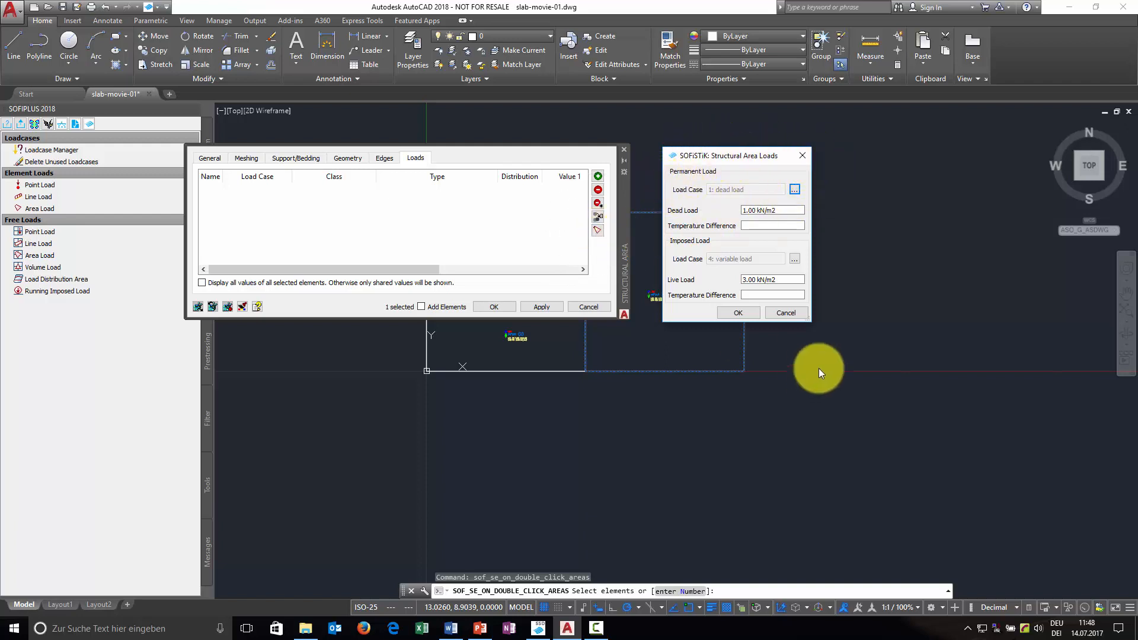
left_click(792, 314)
left_click(585, 308)
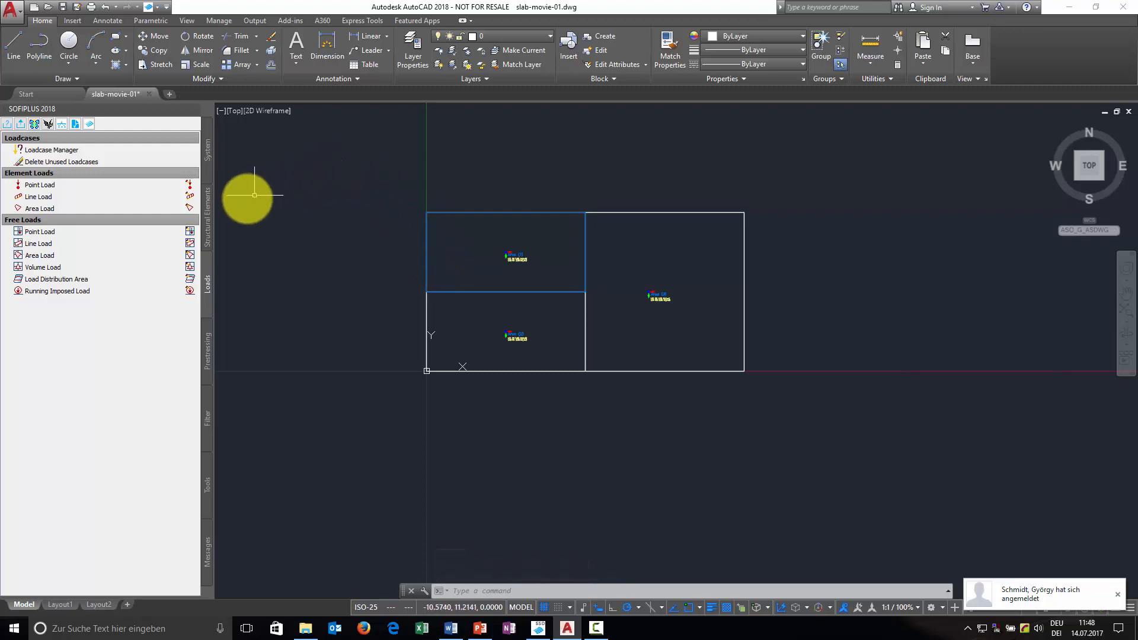
Start a structural line with global PZZ support, using the option to pick existing lines or curves.
left_click(208, 208)
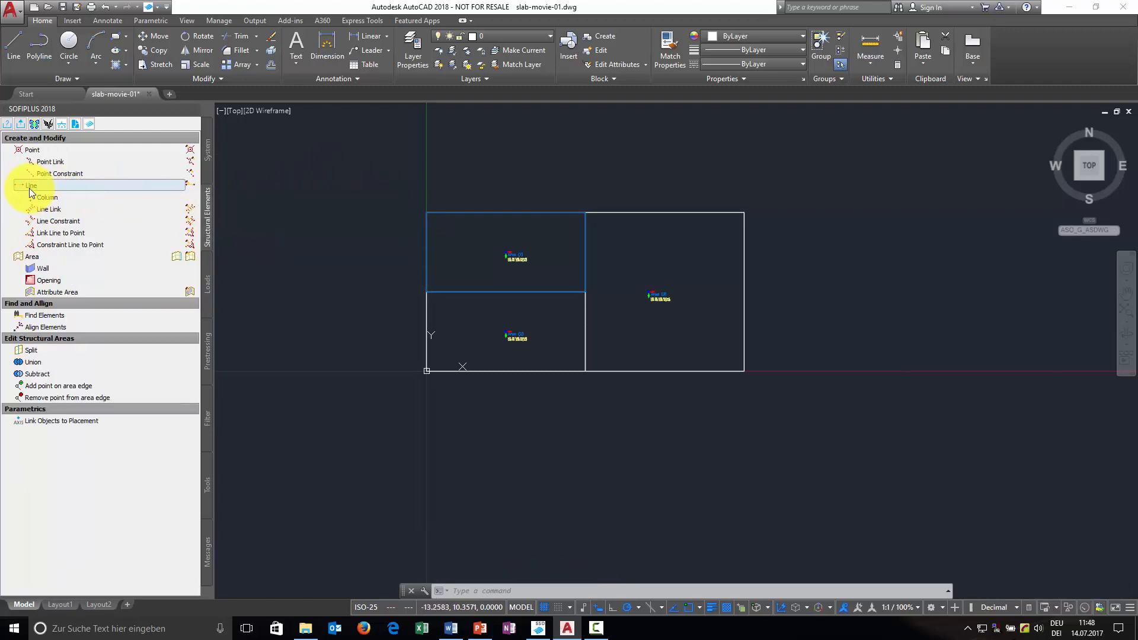
left_click(29, 187)
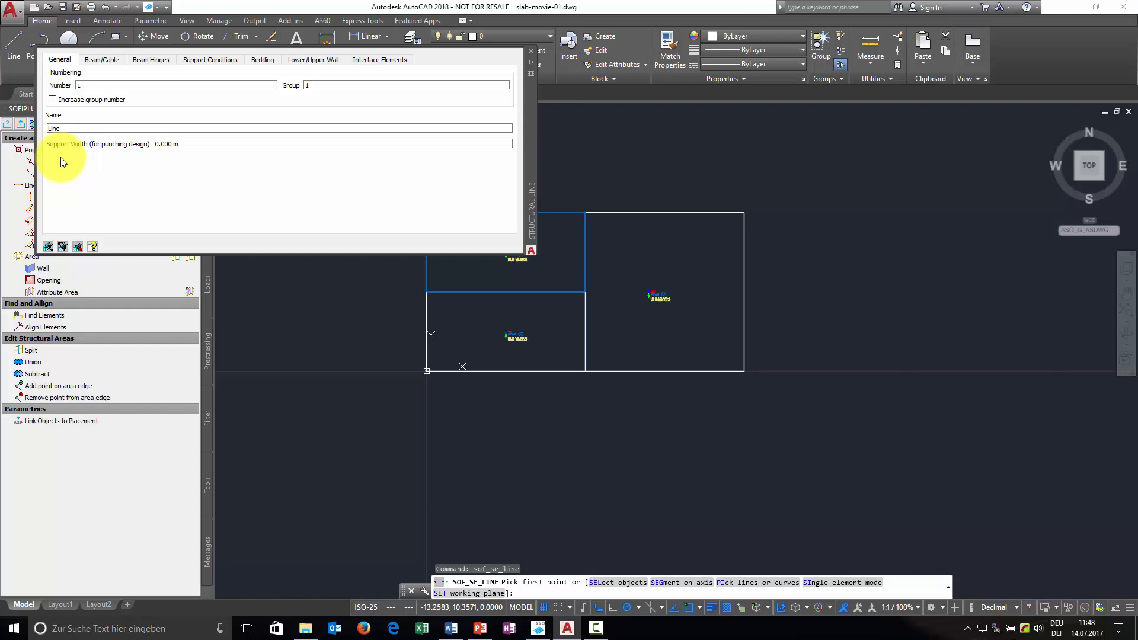
left_click(202, 61)
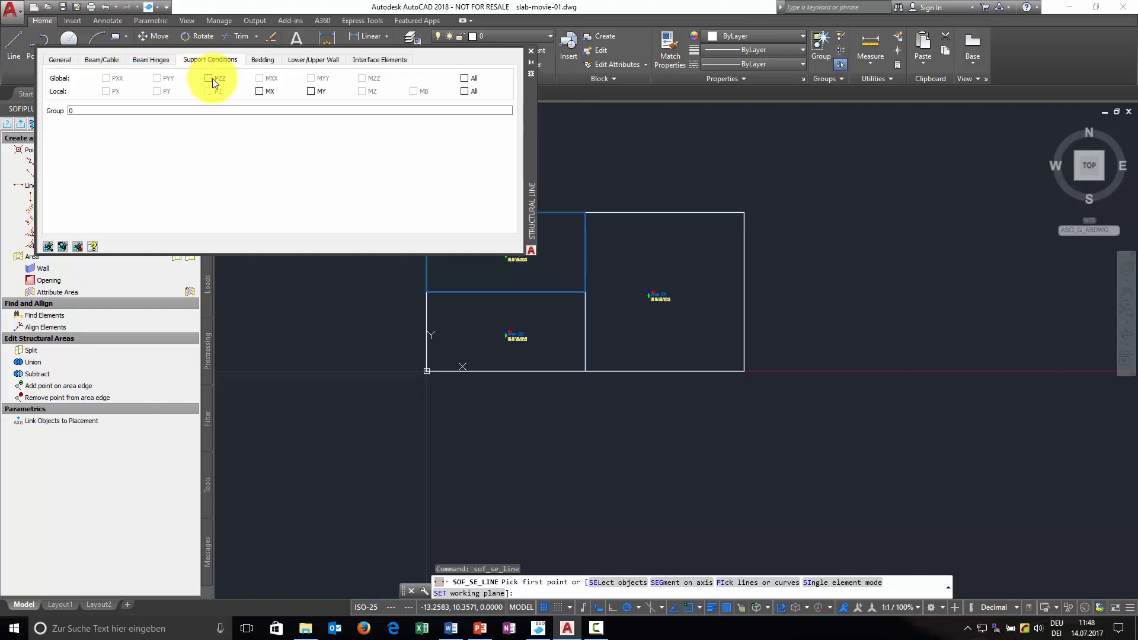
left_click(208, 77)
right_click(618, 180)
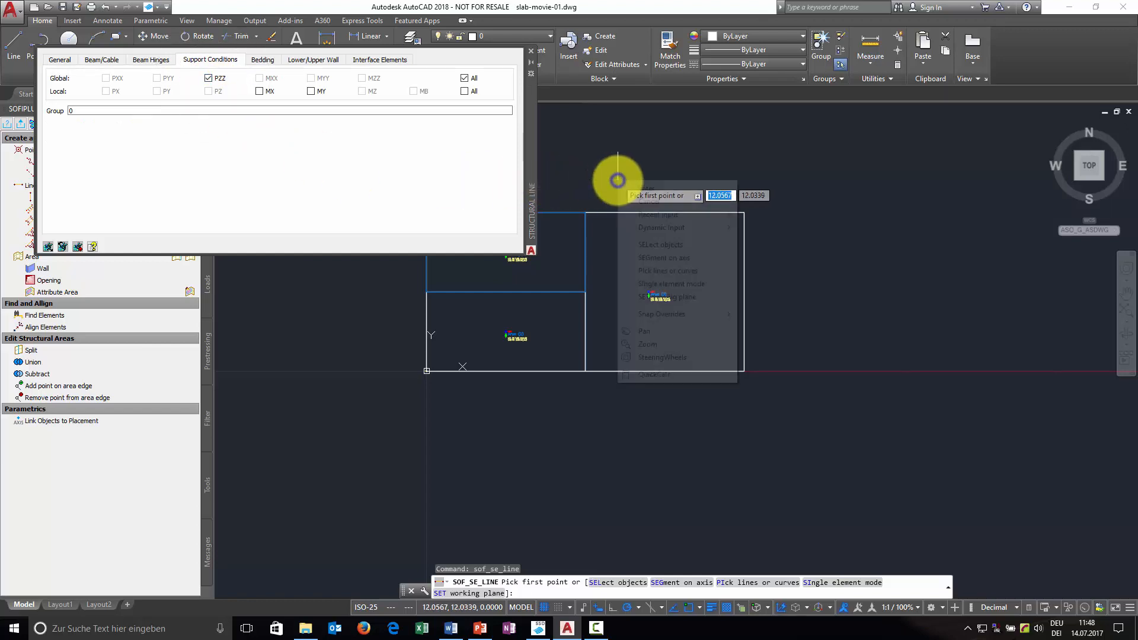
left_click(673, 270)
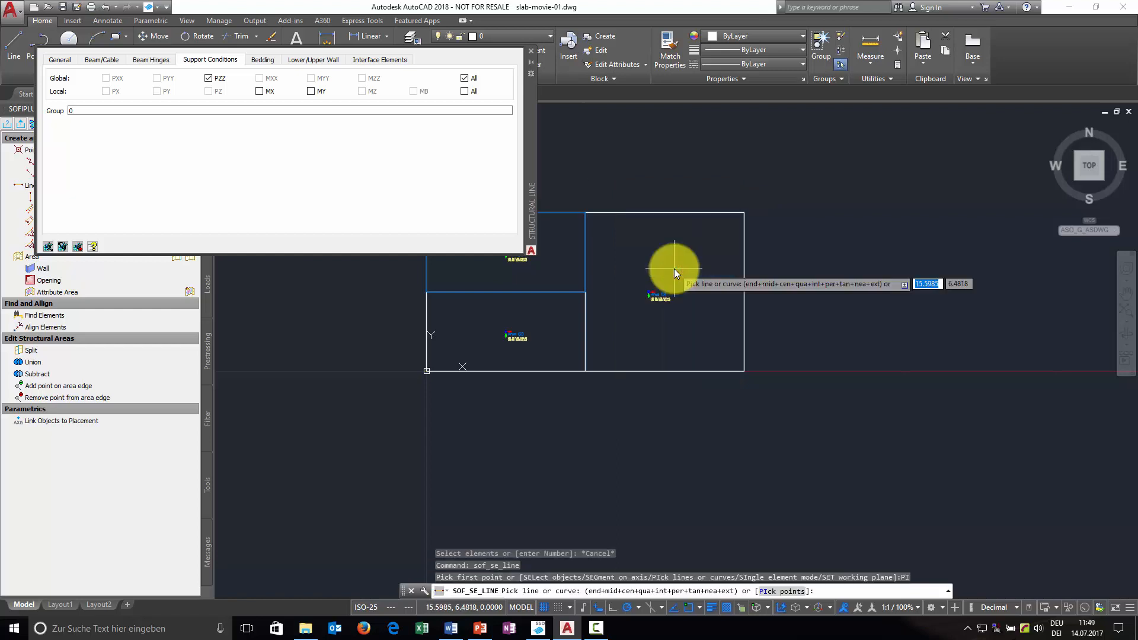
Create supported structural lines on the slab's four outer edges and the inner vertical line, choosing Line for each ambiguous pick.
left_click(566, 213)
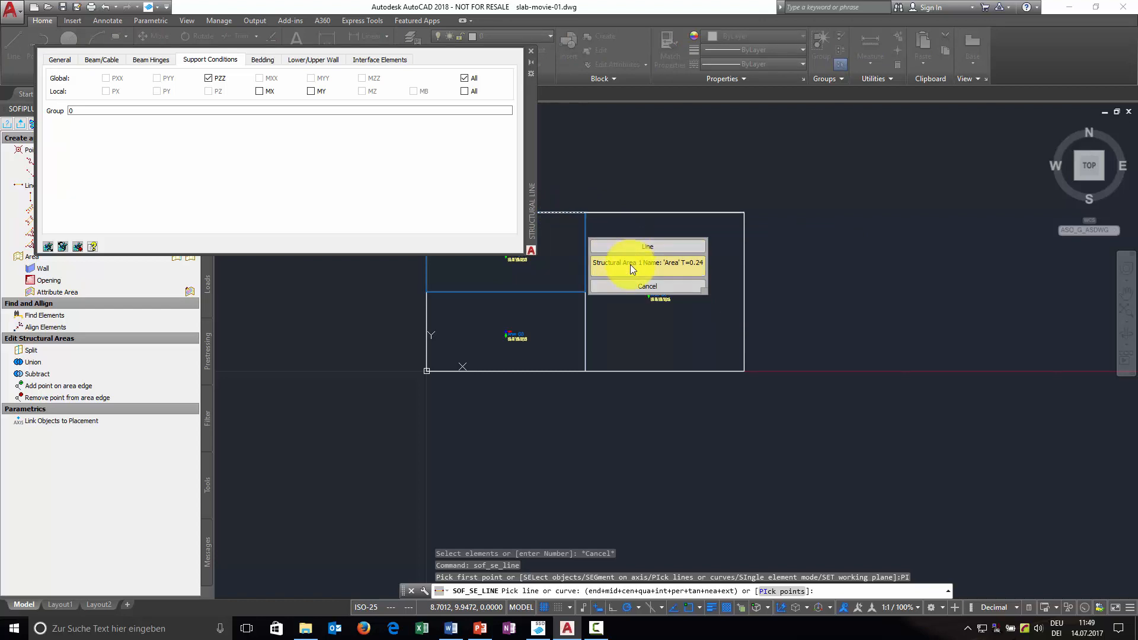
left_click(629, 246)
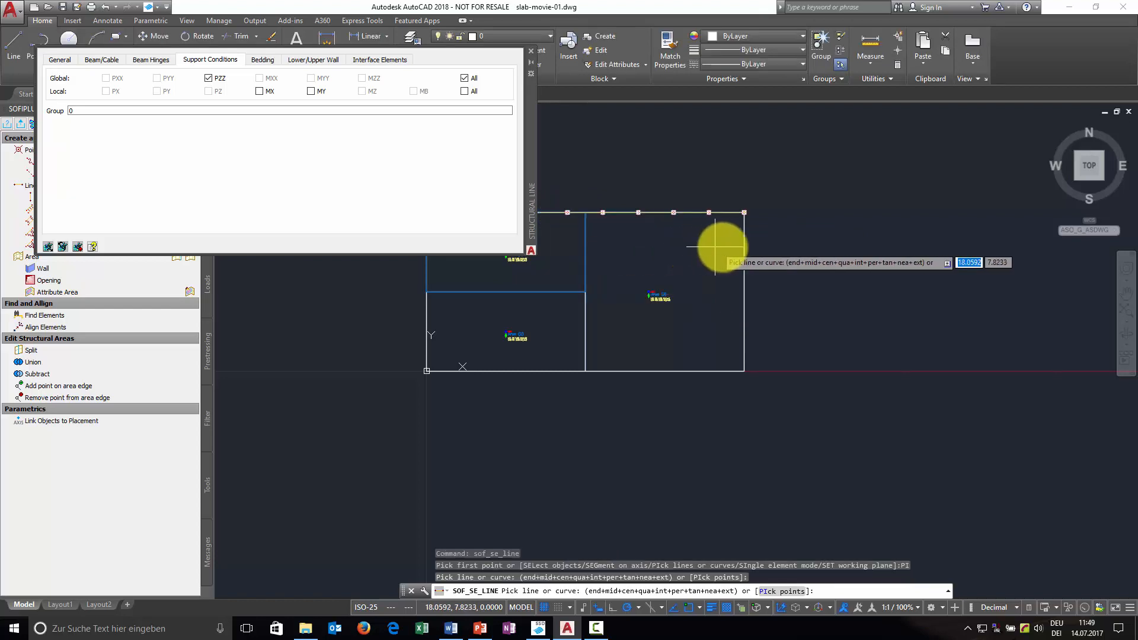
left_click(743, 248)
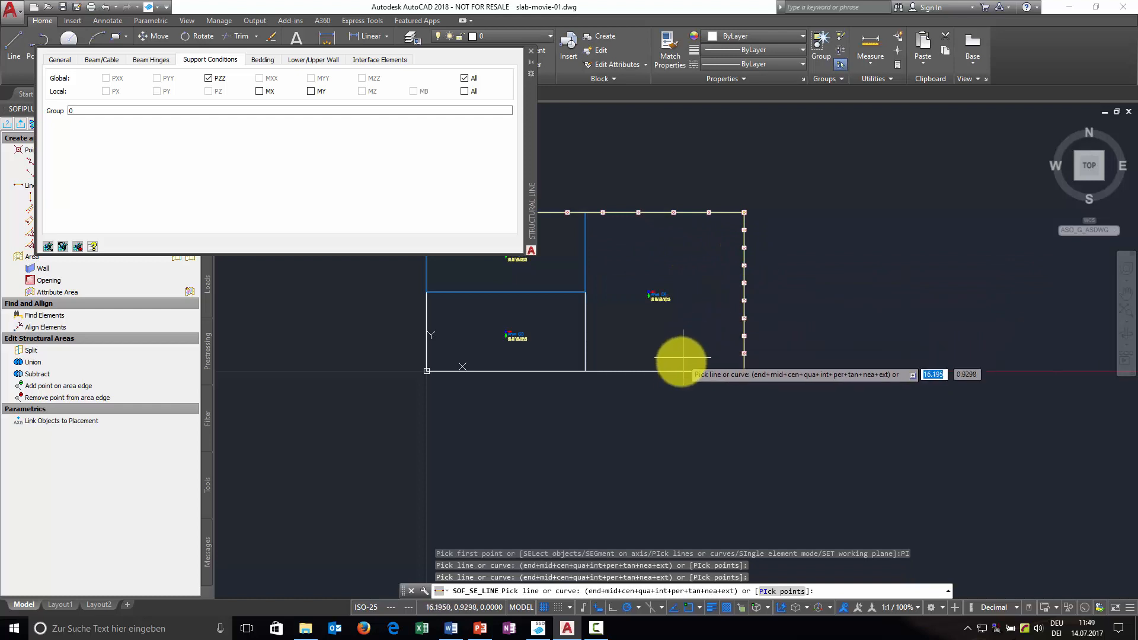
left_click(744, 372)
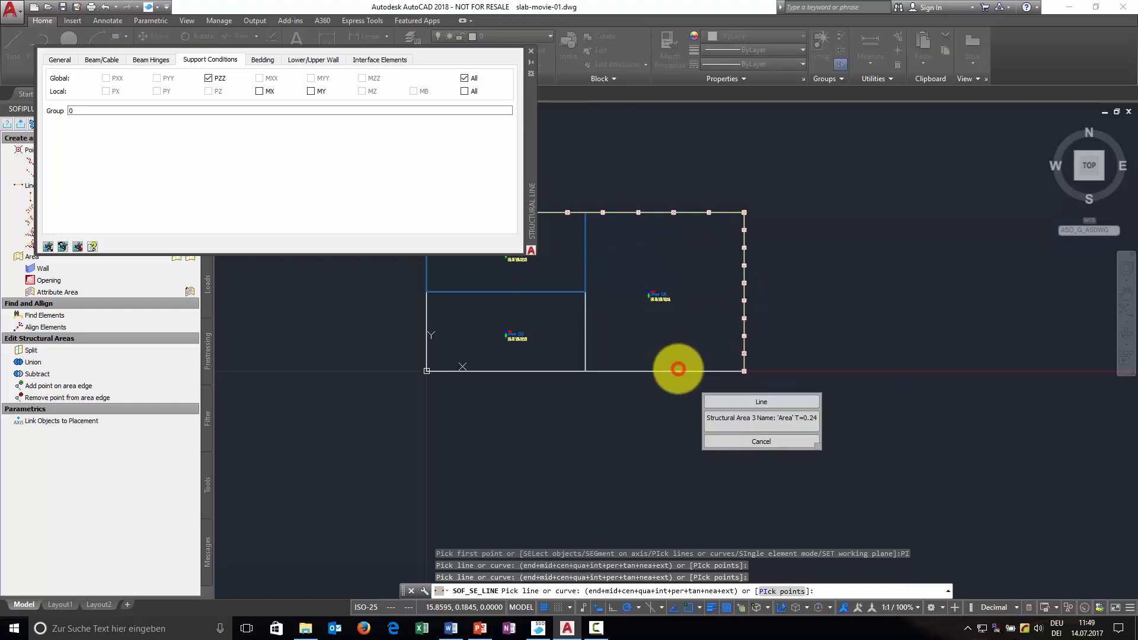
left_click(748, 402)
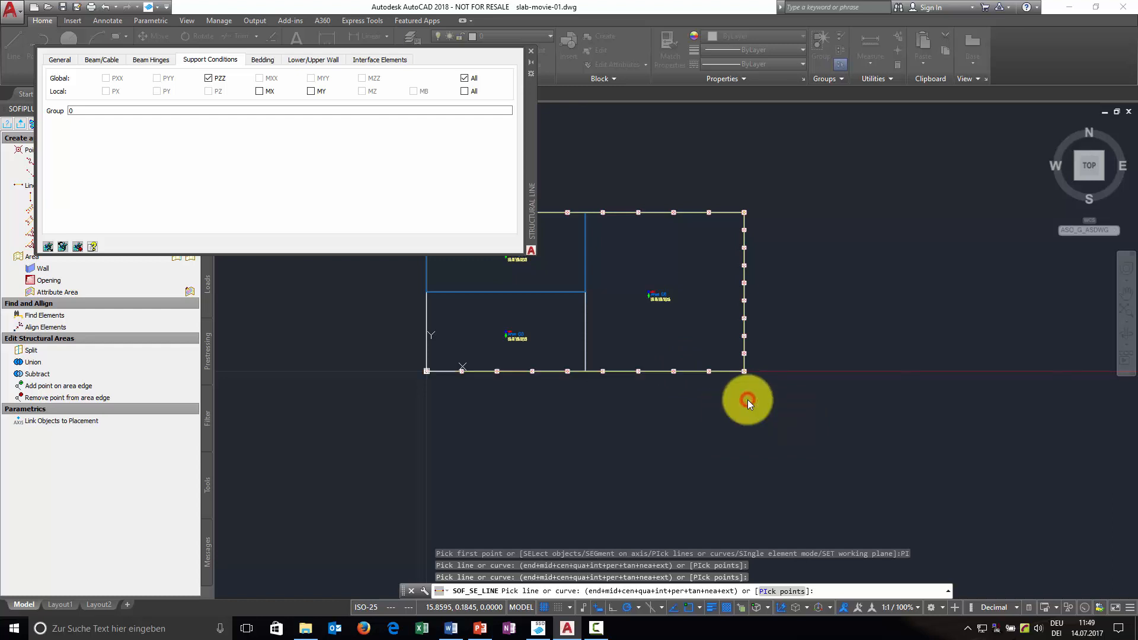
left_click(424, 352)
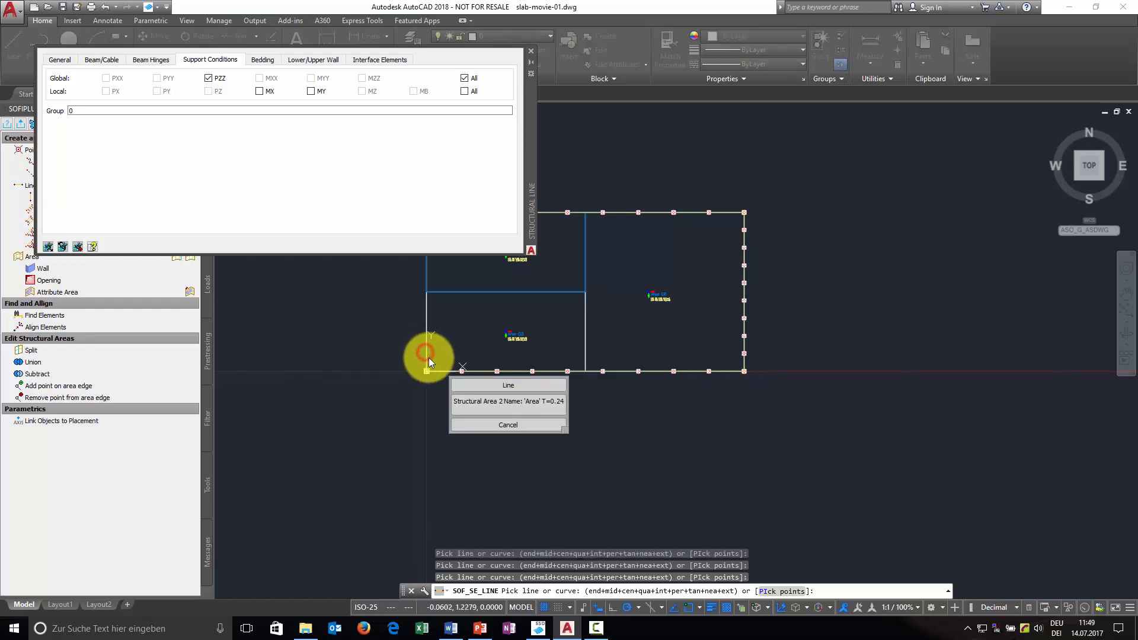
left_click(483, 390)
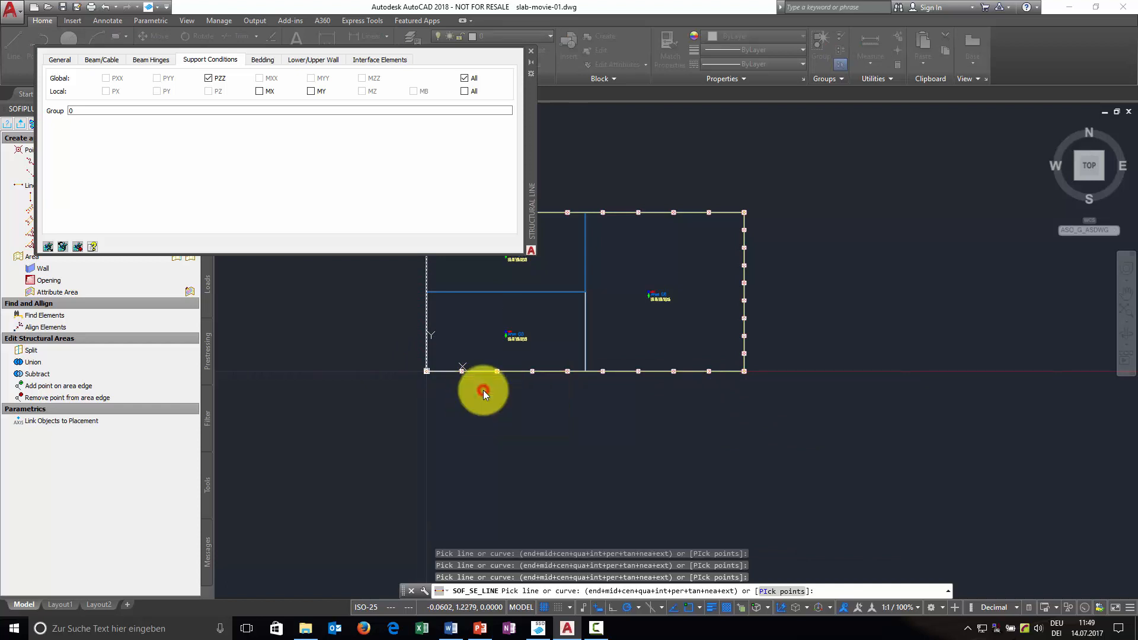
left_click(585, 343)
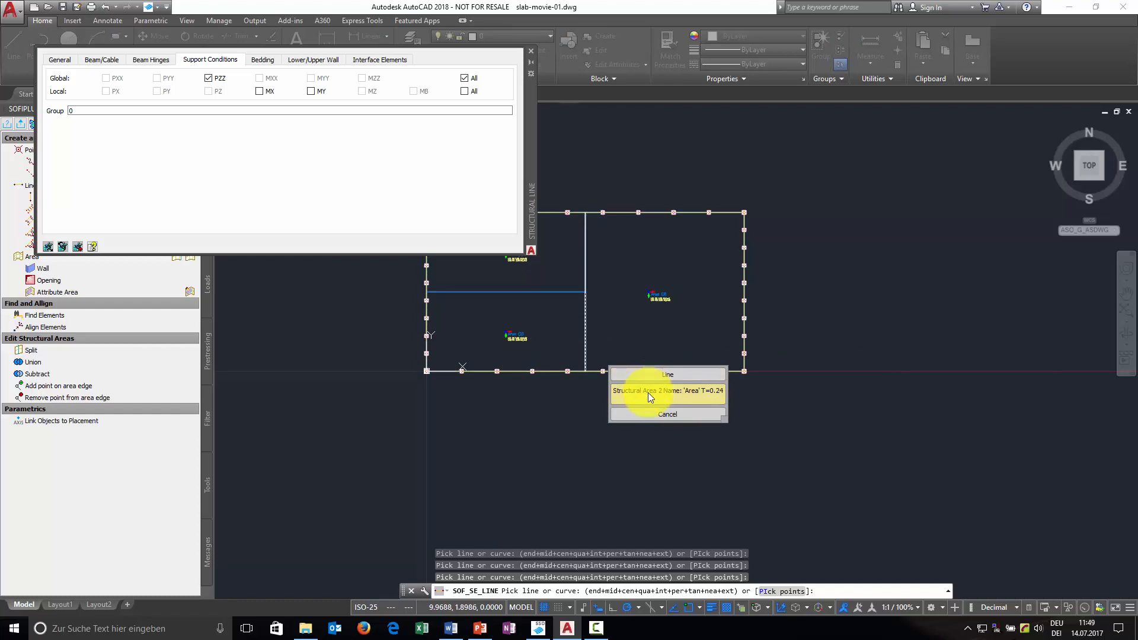
left_click(644, 373)
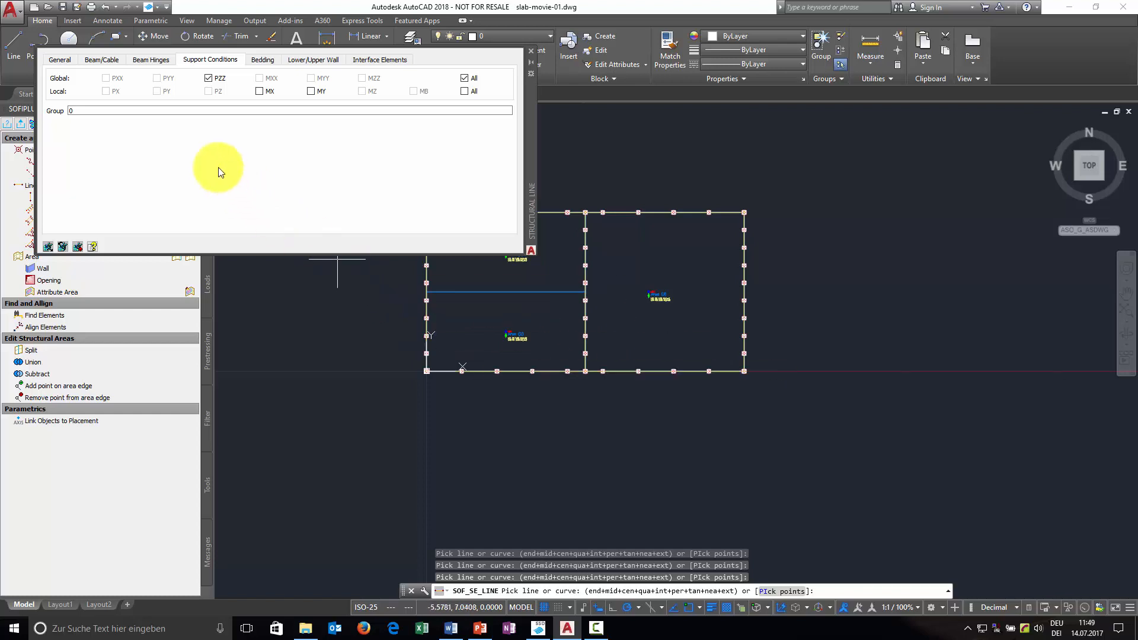
Create a structural line without PZZ support on the inner horizontal line as a centric beam with cross section 1 (B/H/Bw/Hf 1000/600/300/240 mm).
left_click(209, 78)
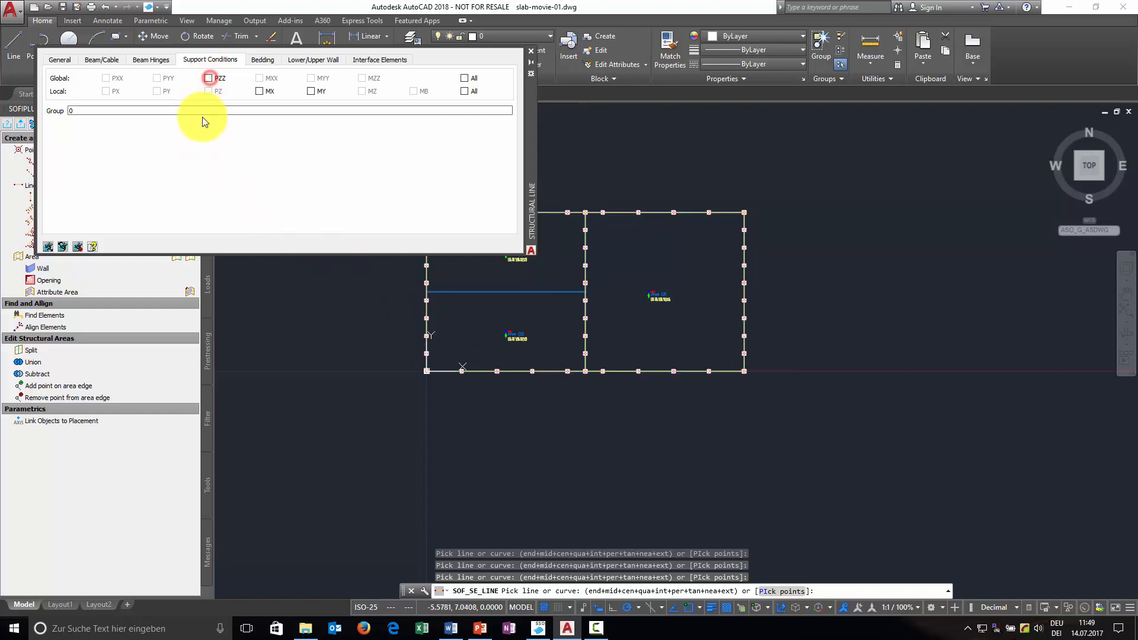
left_click(101, 62)
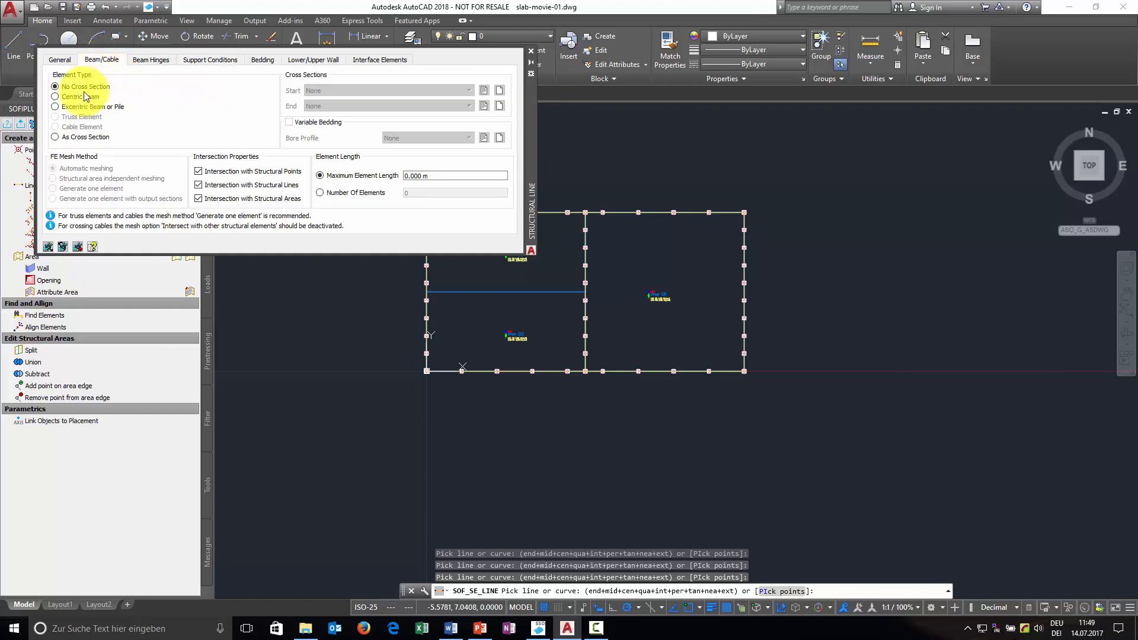
left_click(66, 96)
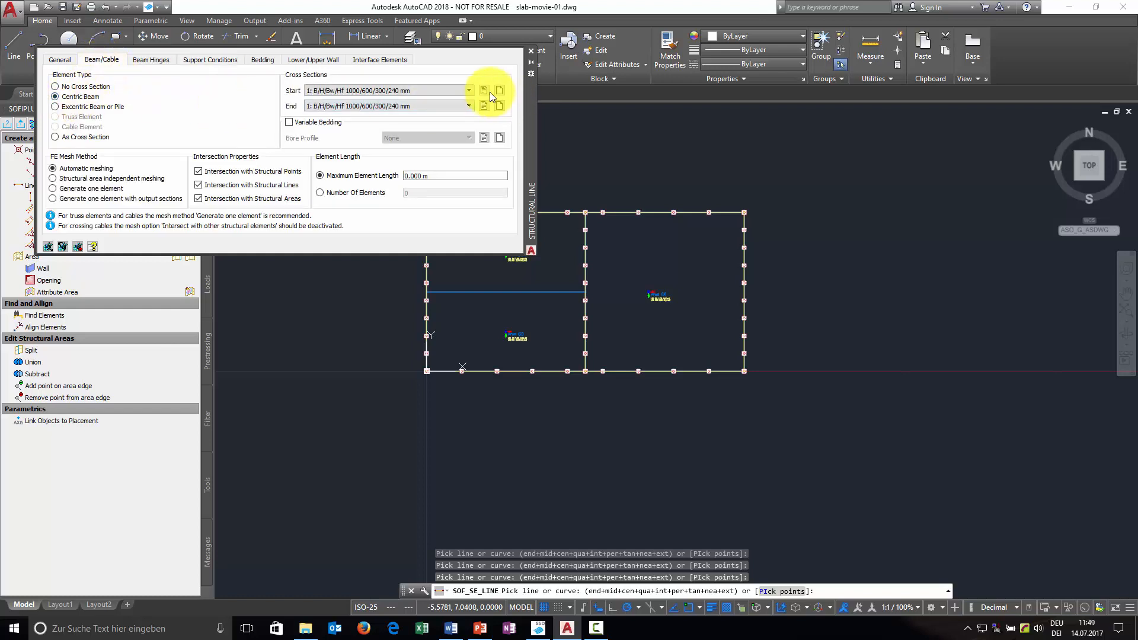
left_click(471, 91)
left_click(471, 91)
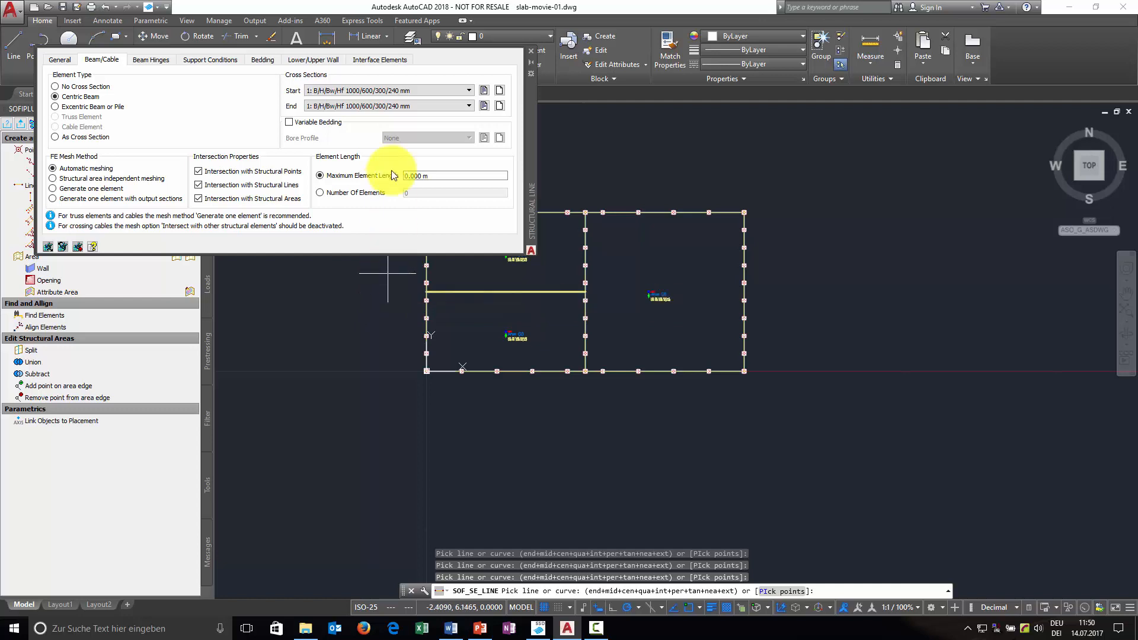
left_click(528, 51)
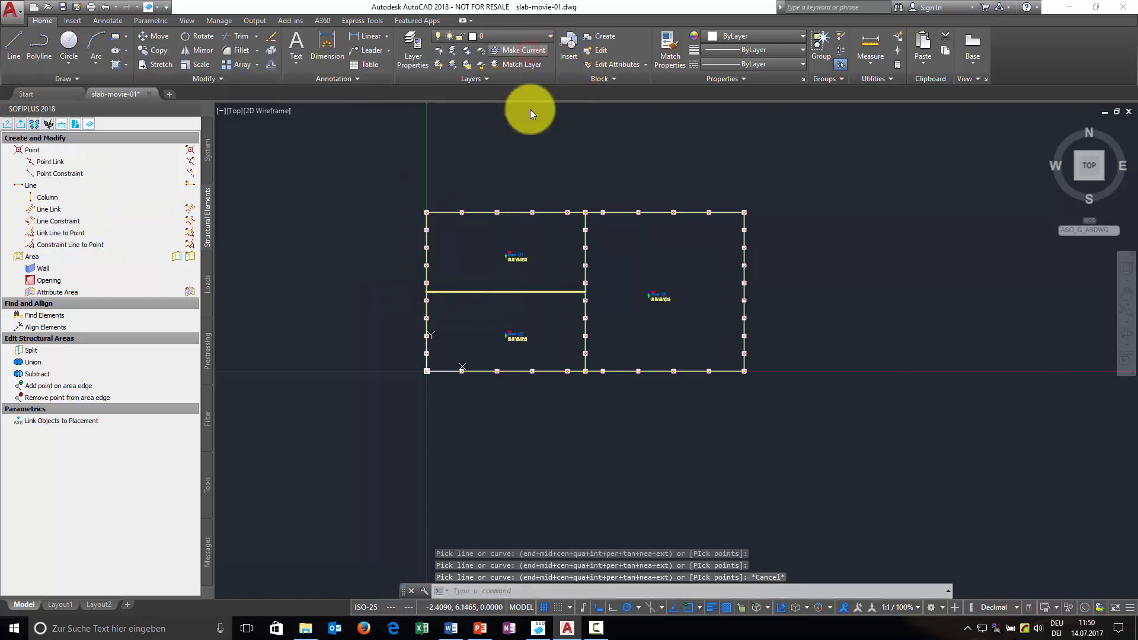
Save the drawing and export the entire system with loads, using quadrangle elements and automatic mesh density.
left_click(64, 5)
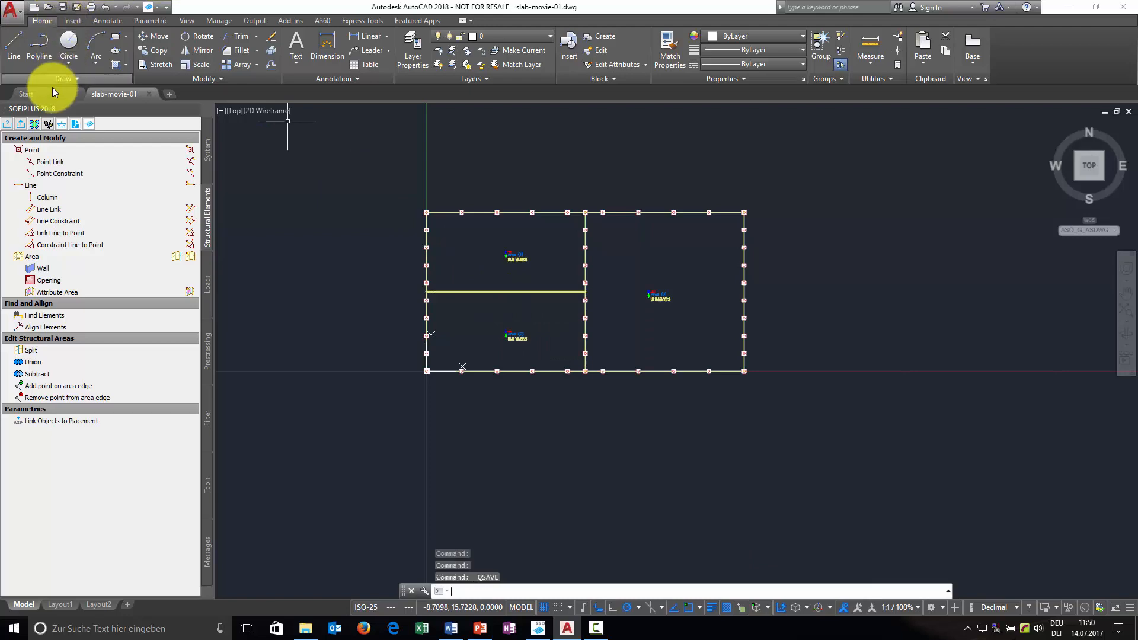
left_click(21, 125)
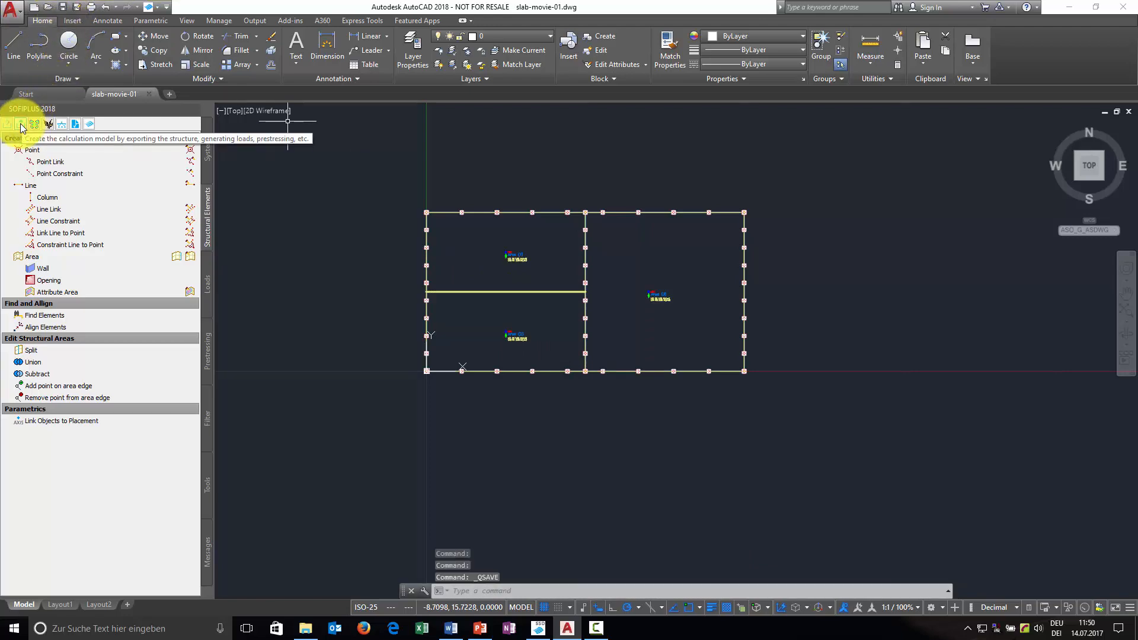
left_click(21, 125)
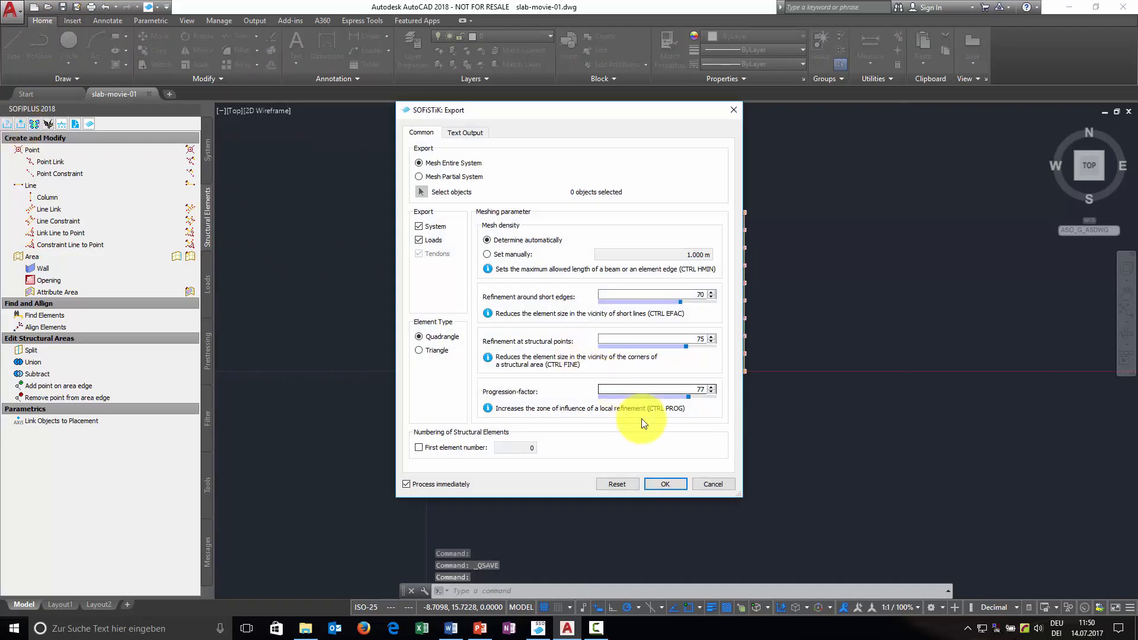
left_click(659, 487)
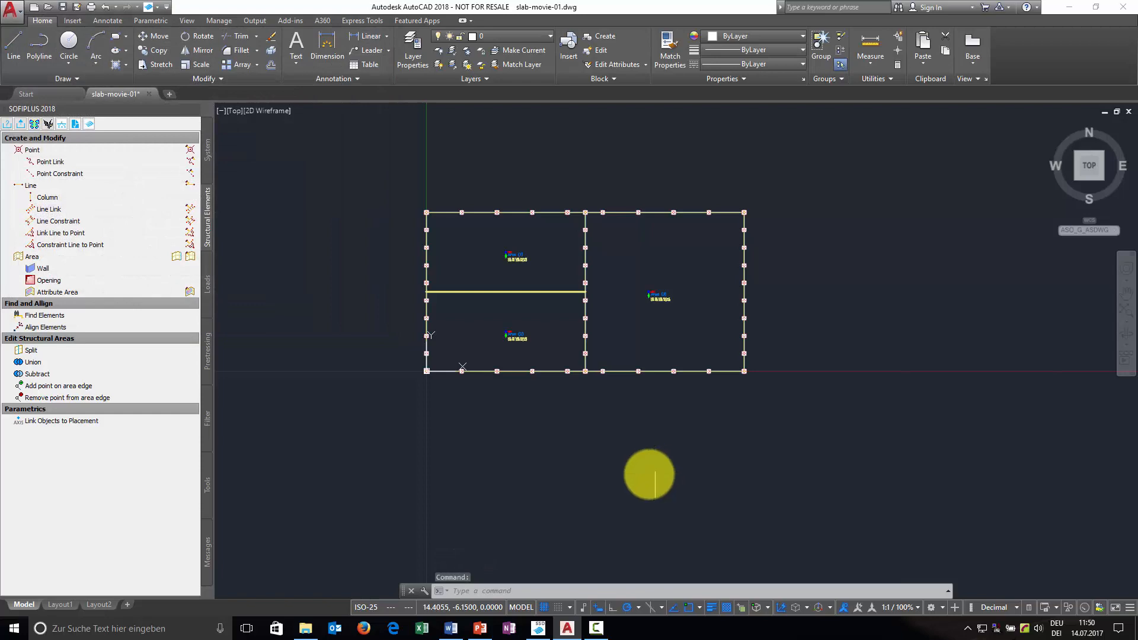
Switch to SOFiSTiK Structural Desktop and examine the meshed slab's beam and line supports from below.
left_click(539, 629)
left_click_drag(664, 542, 785, 424)
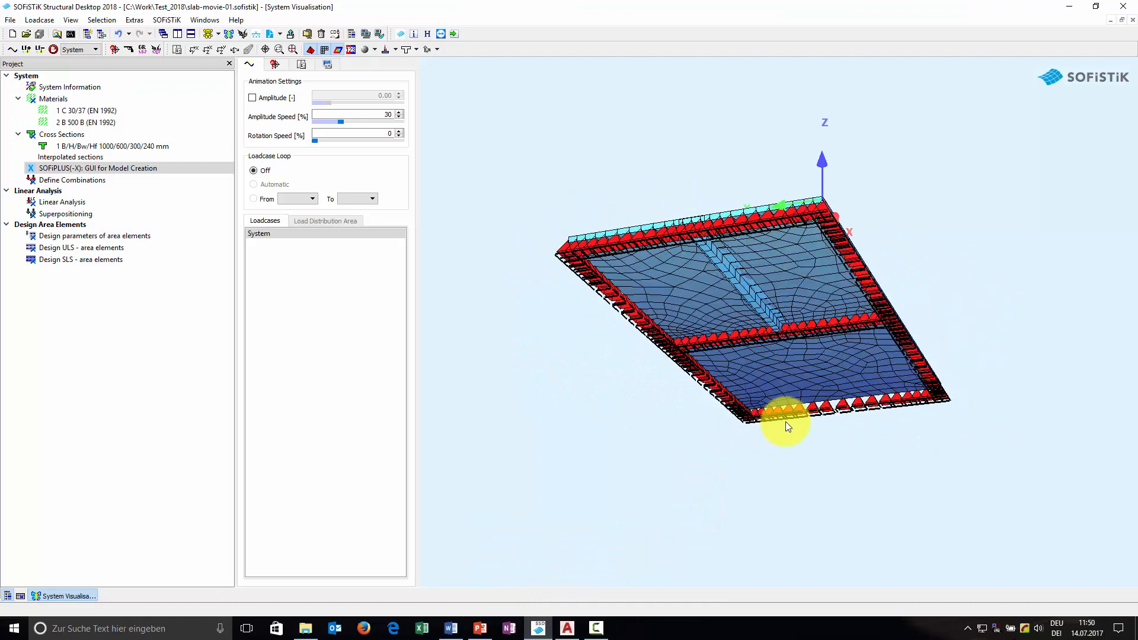
scroll(716, 233, "up", 3)
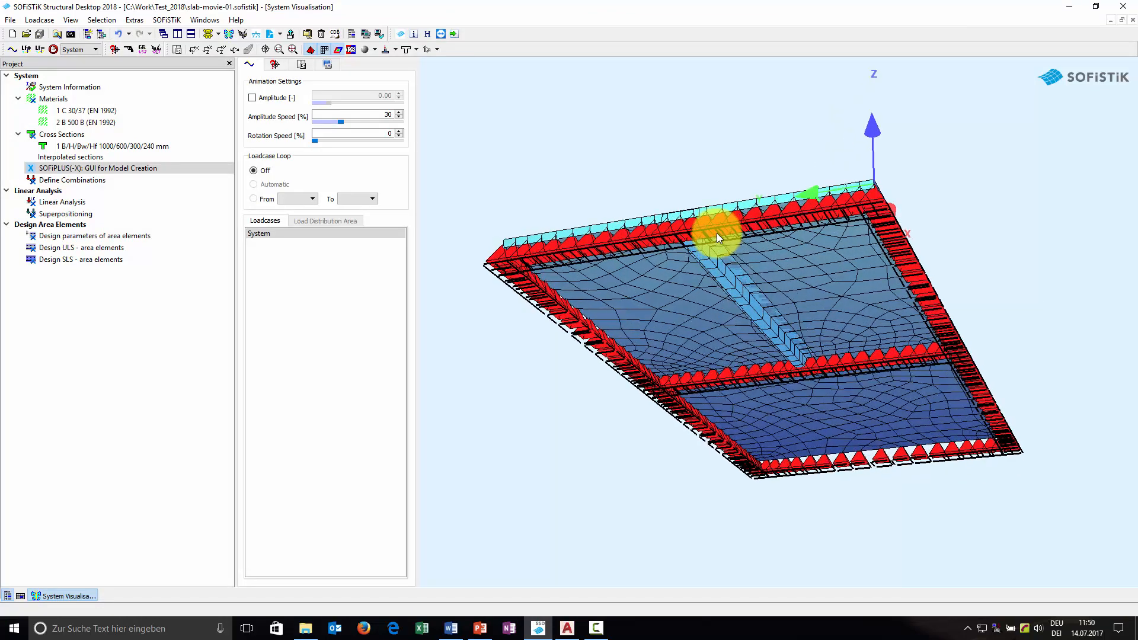
scroll(716, 236, "up", 2)
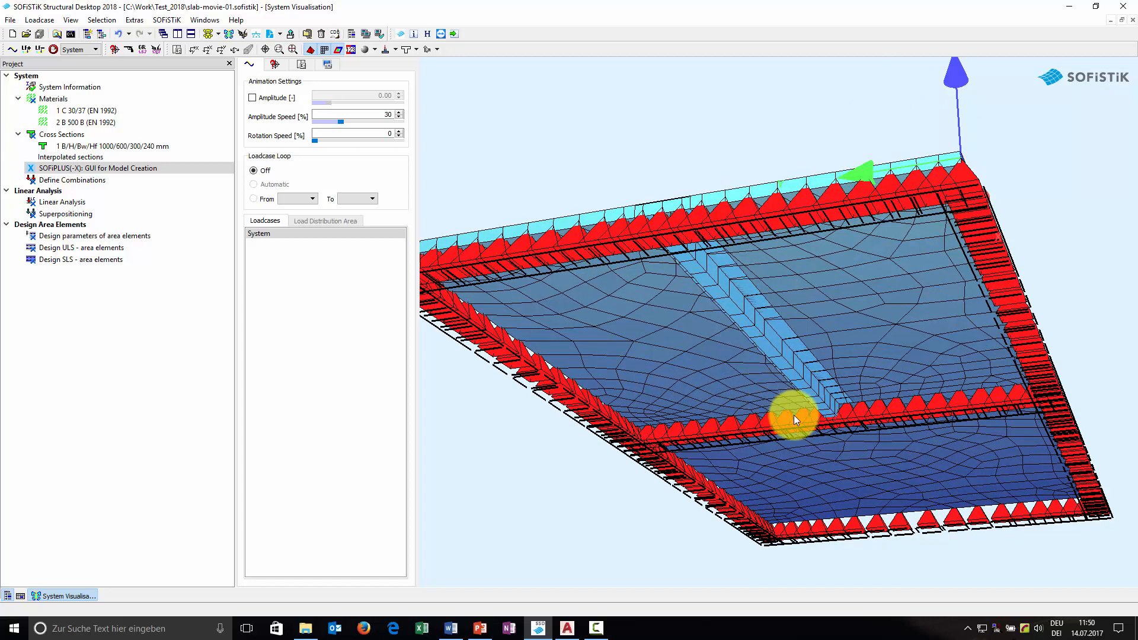
Switch back to AutoCAD and start a structural point with a vertical lower column, circular with 300 mm diameter and 3.0 m length.
left_click(567, 629)
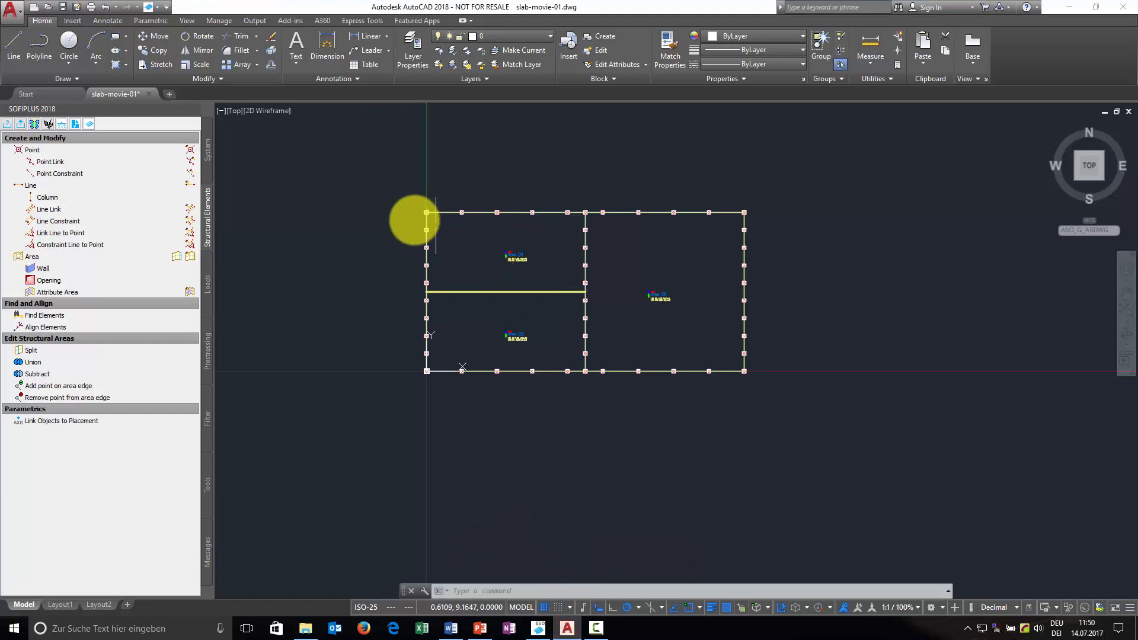
left_click(62, 153)
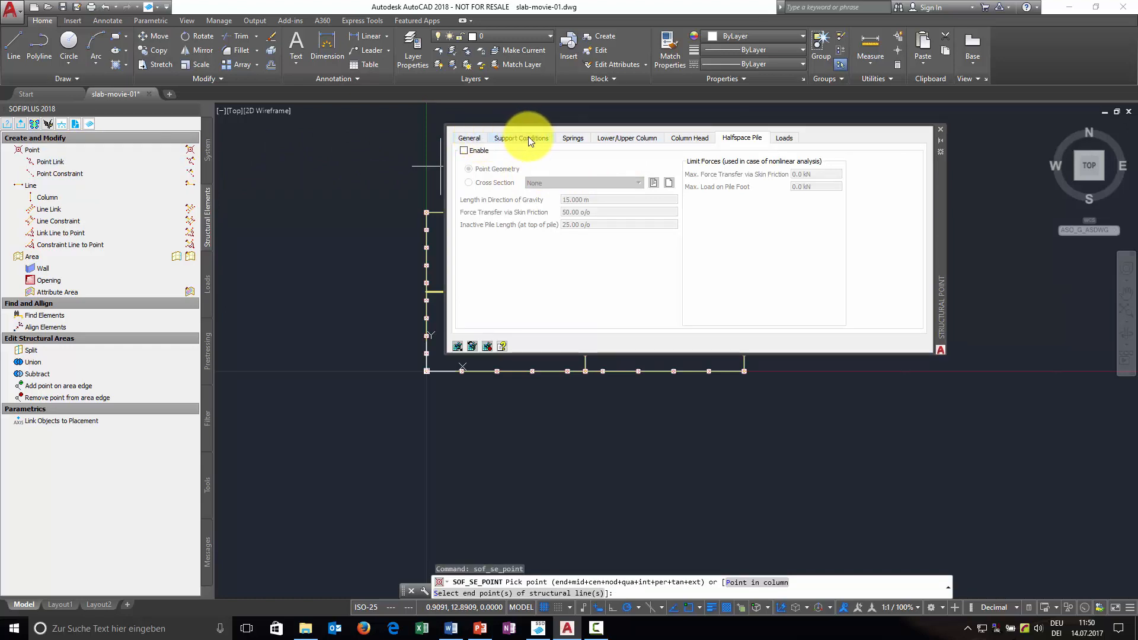
left_click(627, 137)
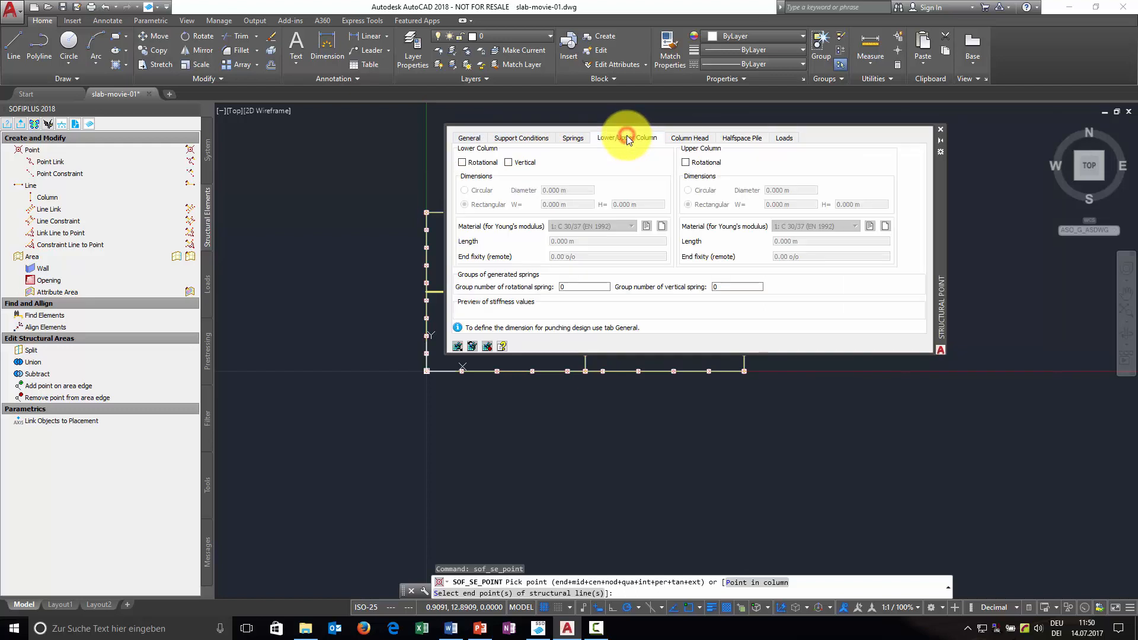
left_click(508, 162)
left_click(471, 190)
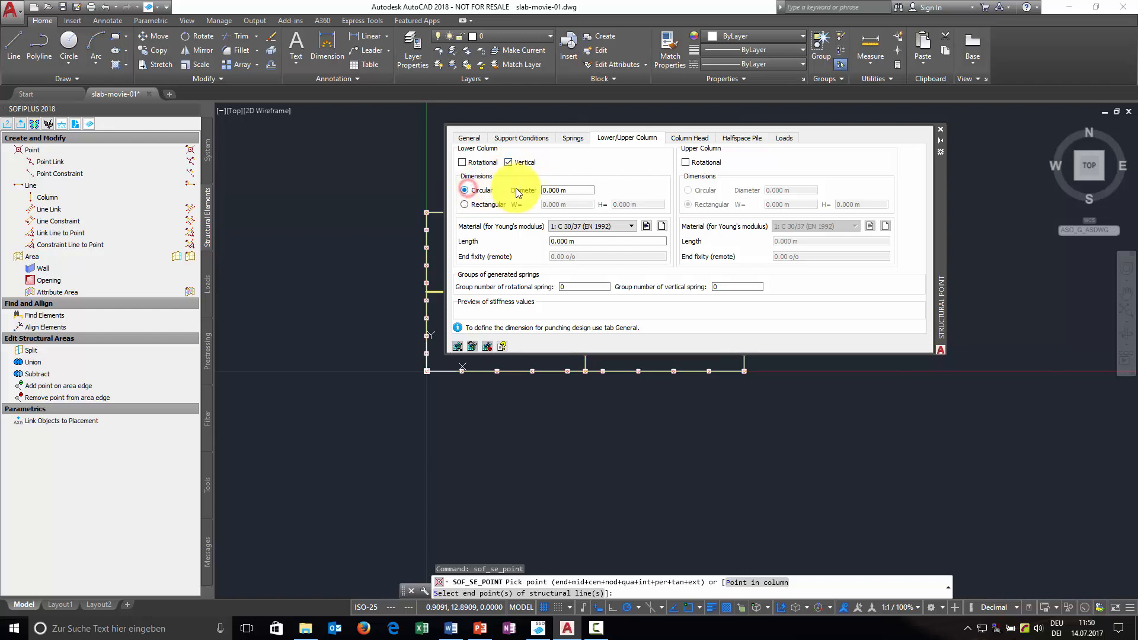
left_click(578, 189)
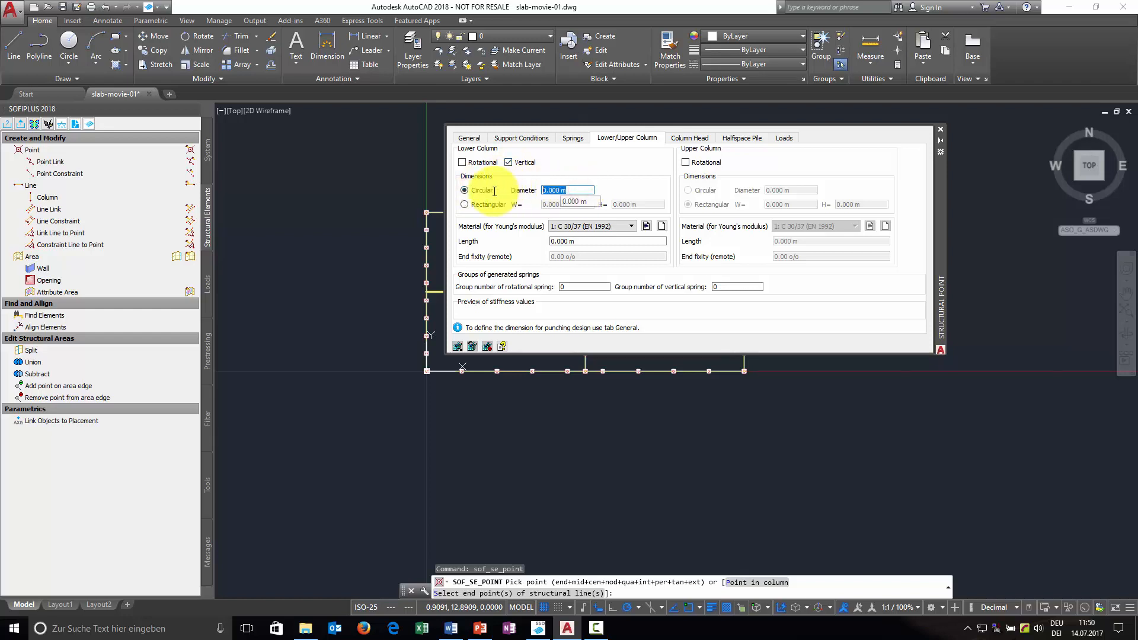
type("300mm")
key("Tab")
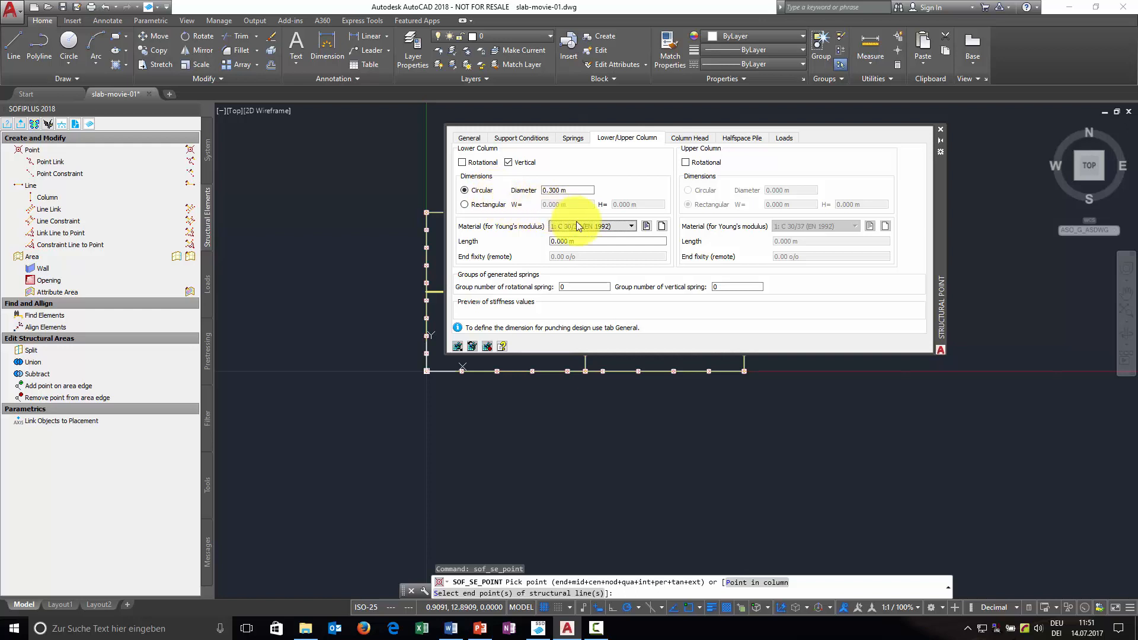
left_click(592, 241)
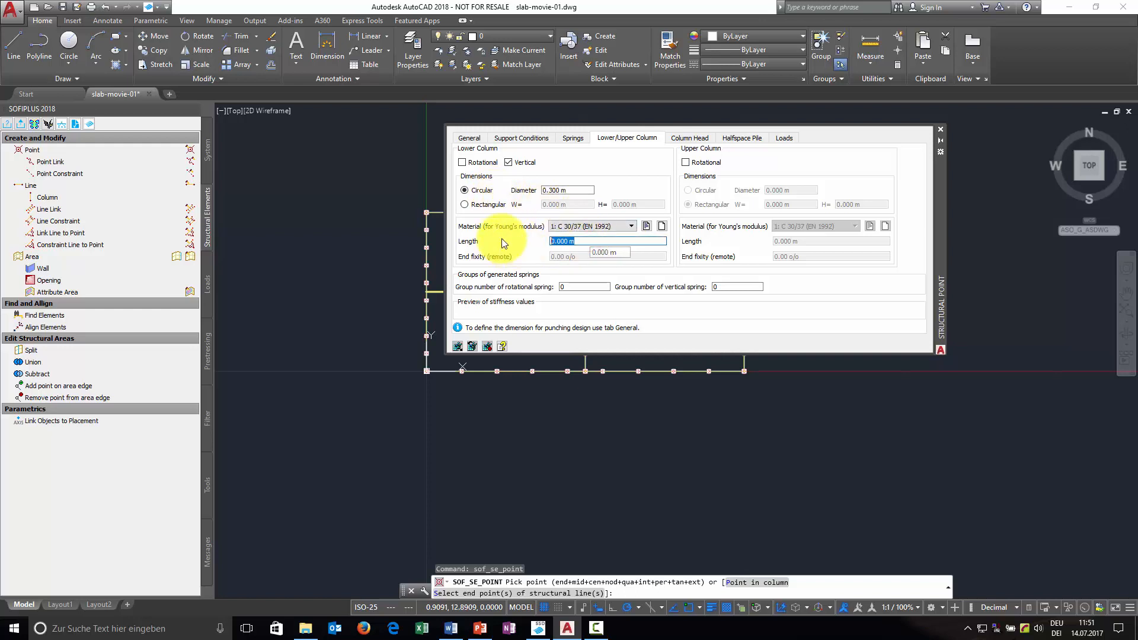
type("3.0m")
key("Tab")
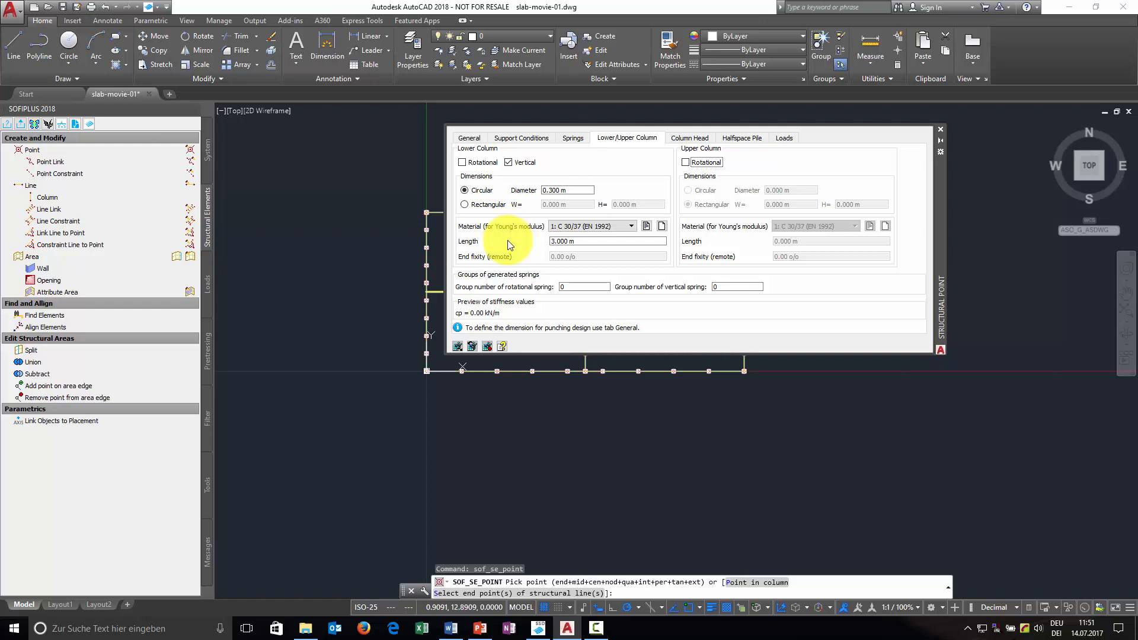
Set the structural point's punching design dimensions to circular with a 0.300 m diameter.
left_click(469, 138)
left_click(684, 181)
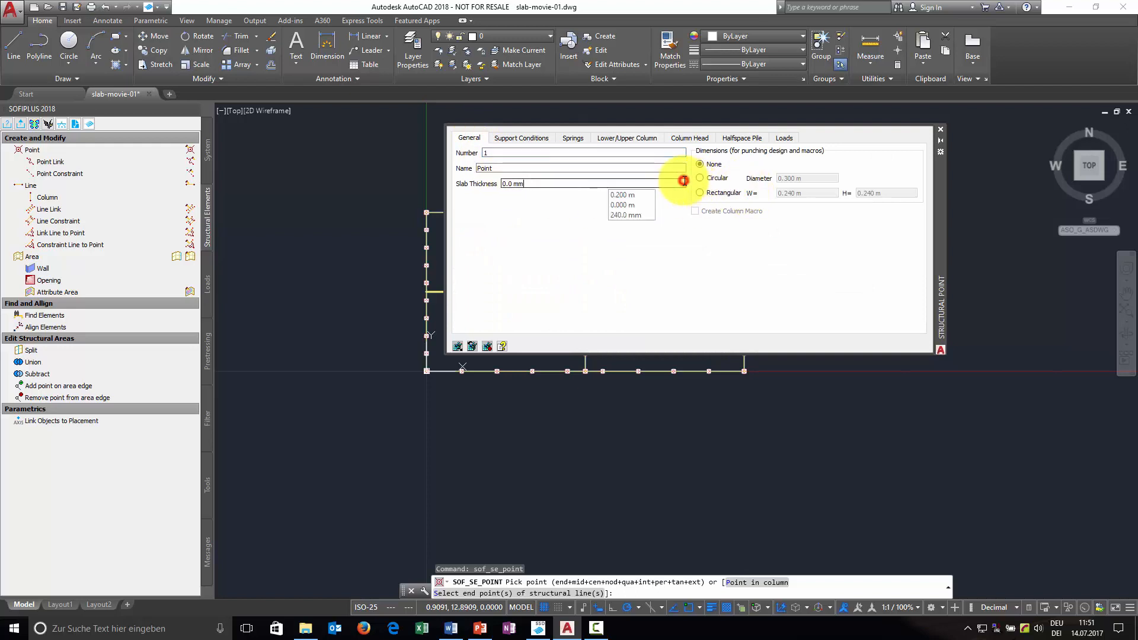
left_click(700, 179)
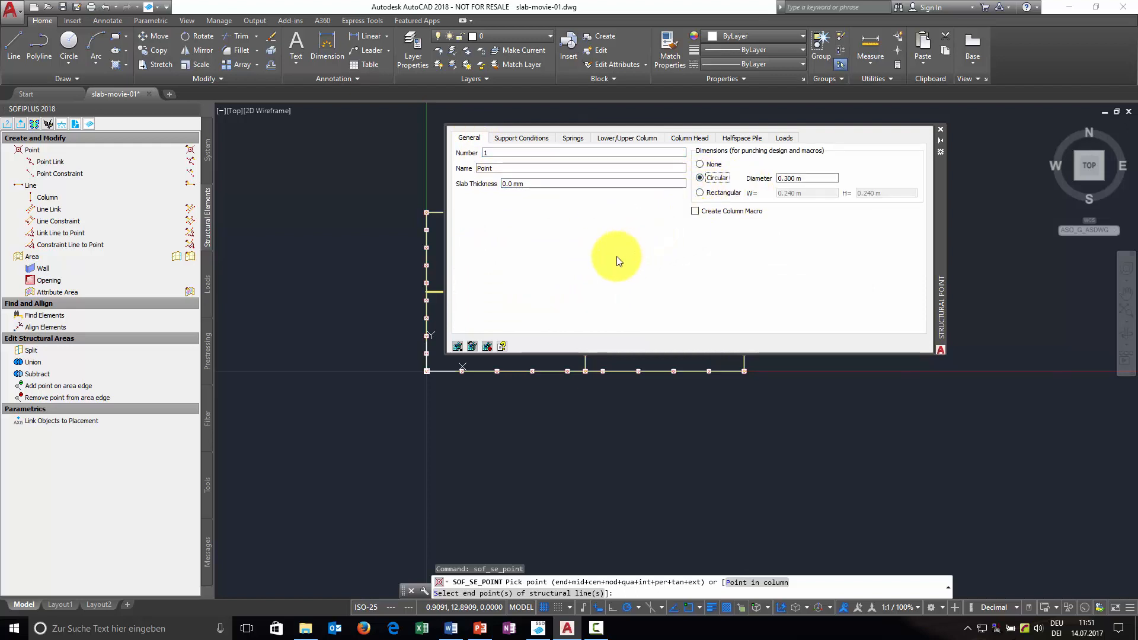
Place three structural points in the right slab area at coordinates 15,2.5, 15,5 and 15,7.5, and end the command.
mouse_move(939, 177)
left_mouse_down()
mouse_move(667, 207)
mouse_move(525, 126)
left_mouse_up()
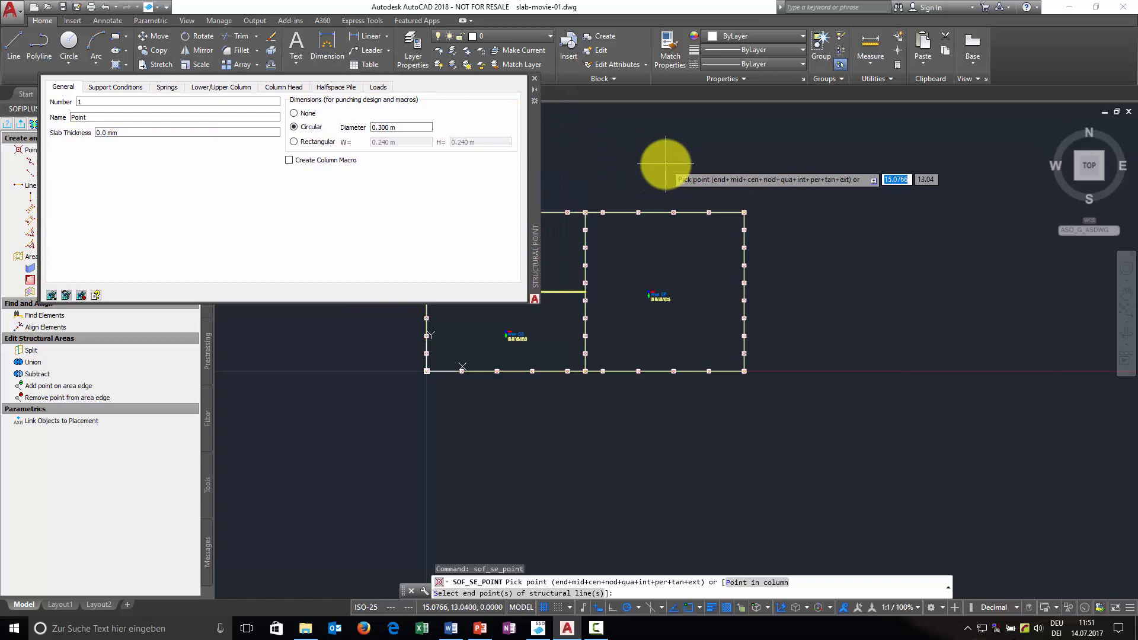
type("15")
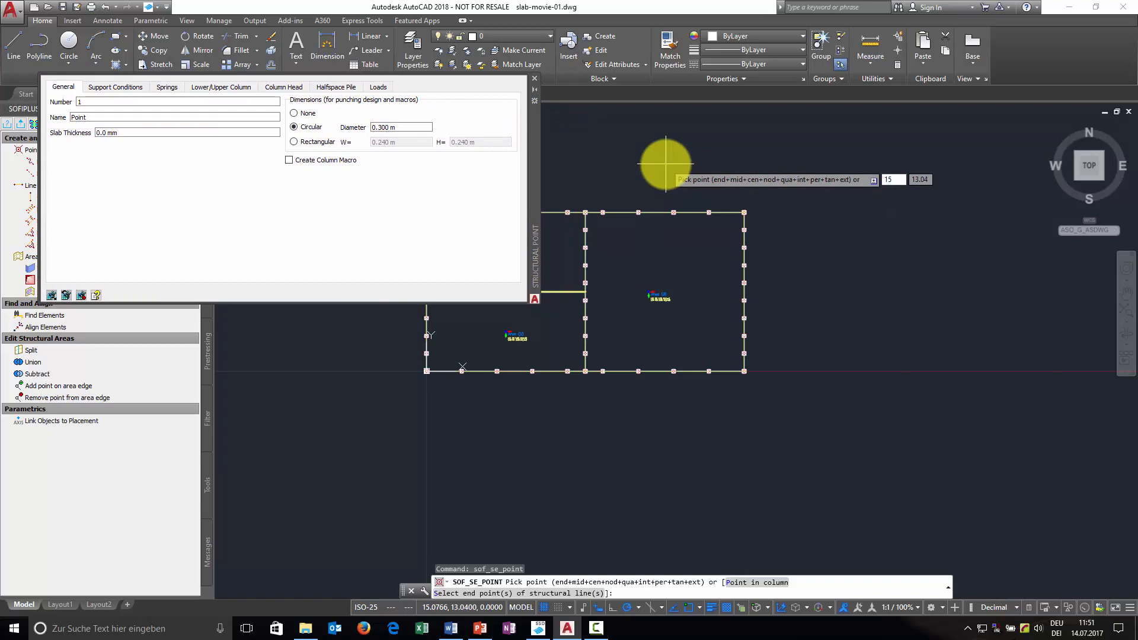
key("Tab")
type("2.5")
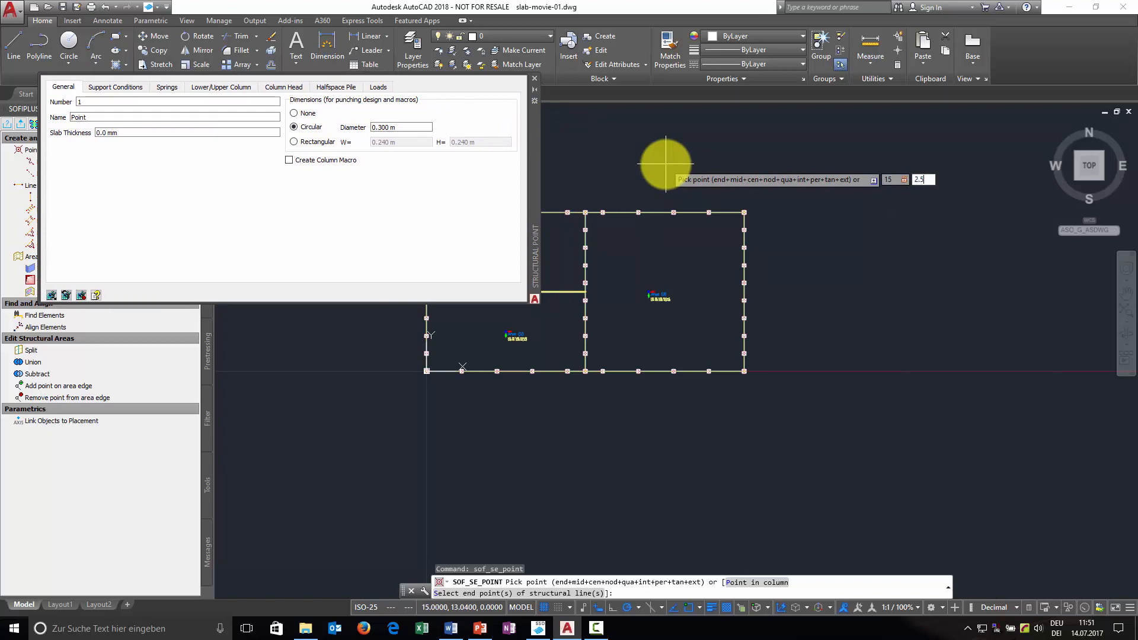
key("Return")
type("15")
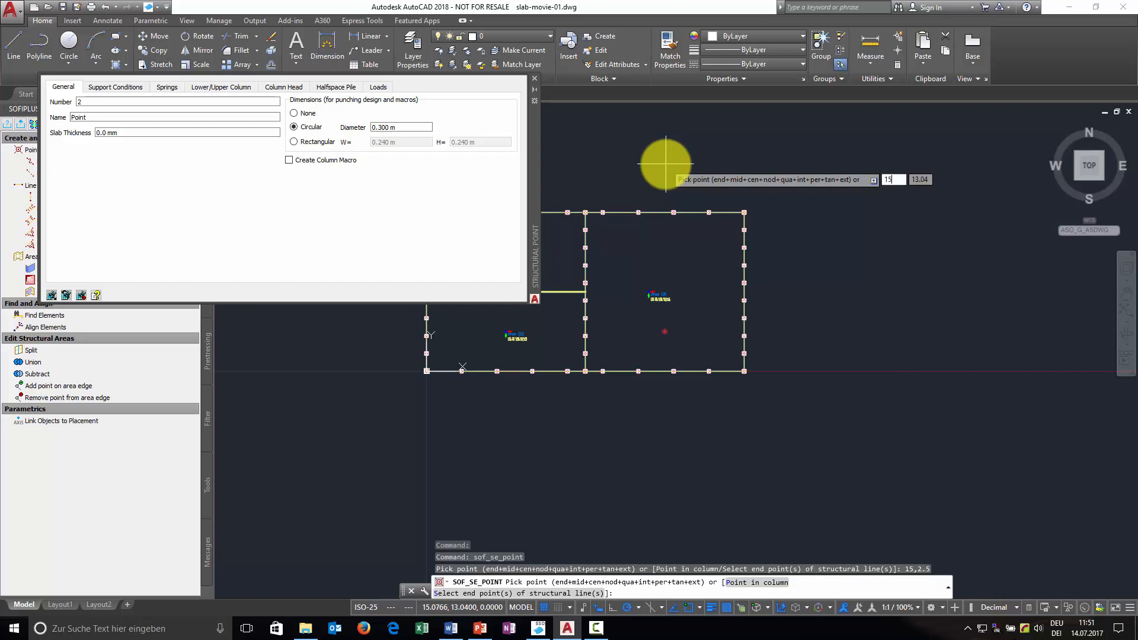
key("Tab")
type("5")
key("Return")
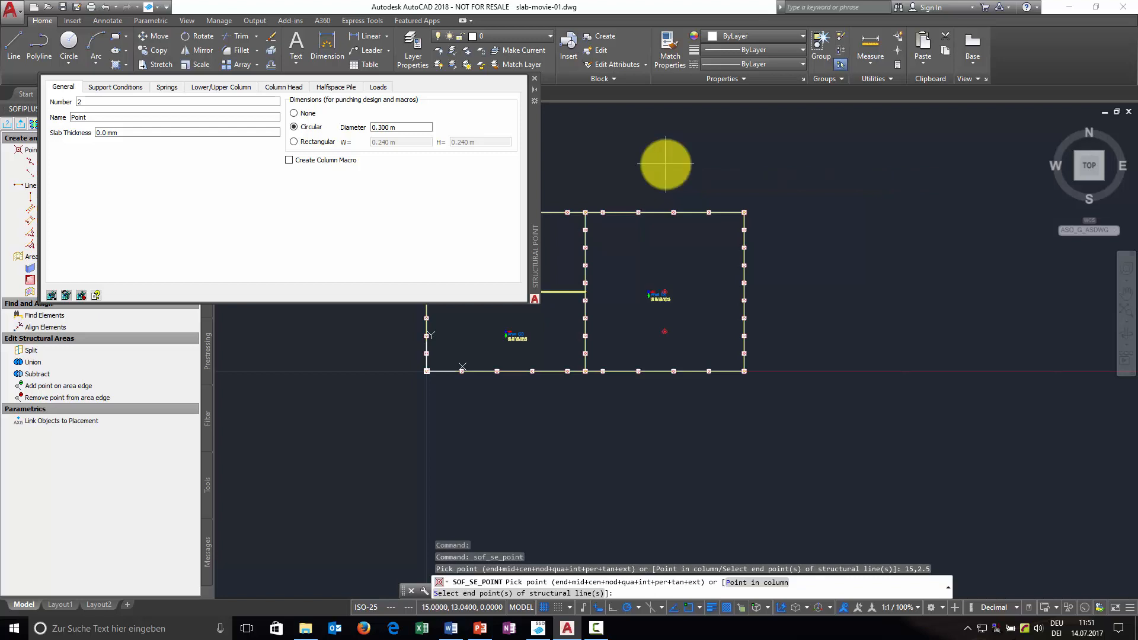
type("15")
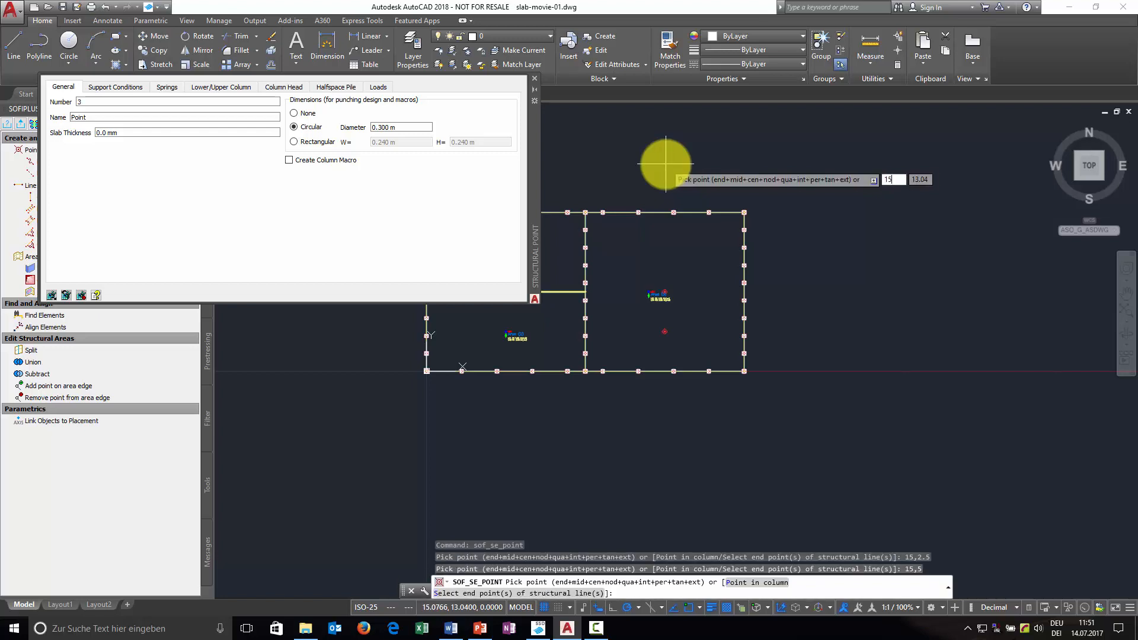
key("Tab")
type("7.5")
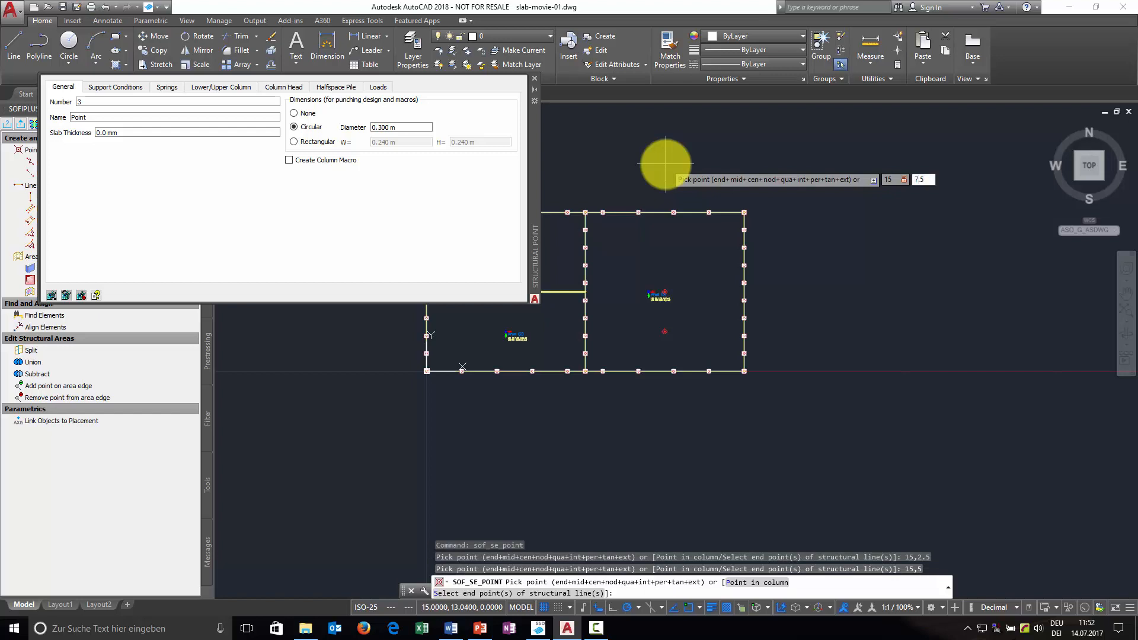
key("Return")
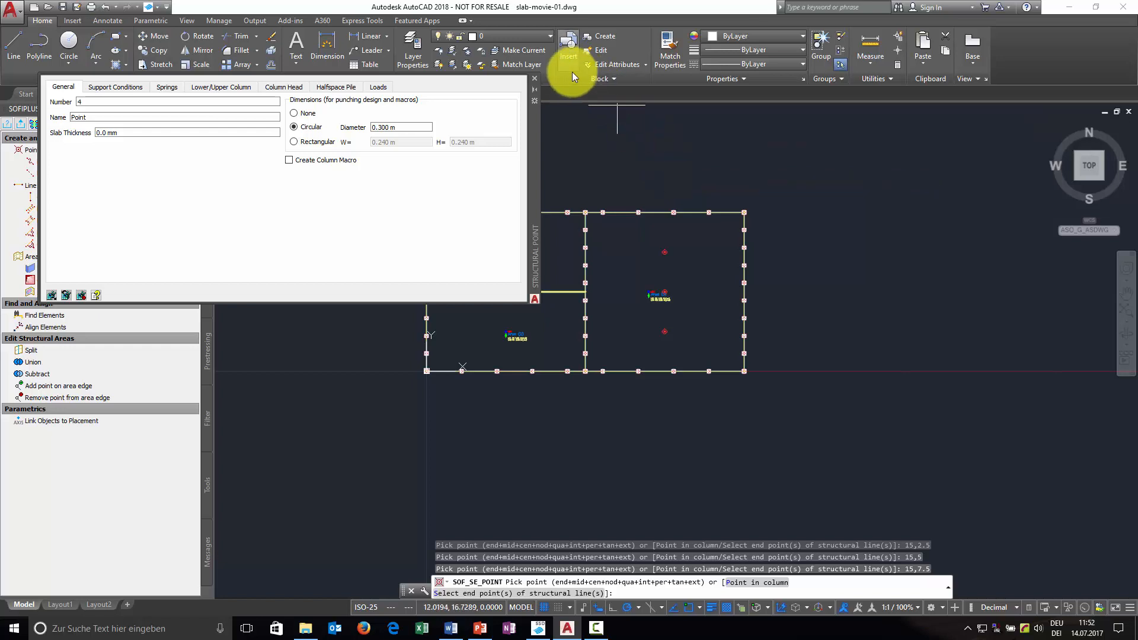
left_click(533, 78)
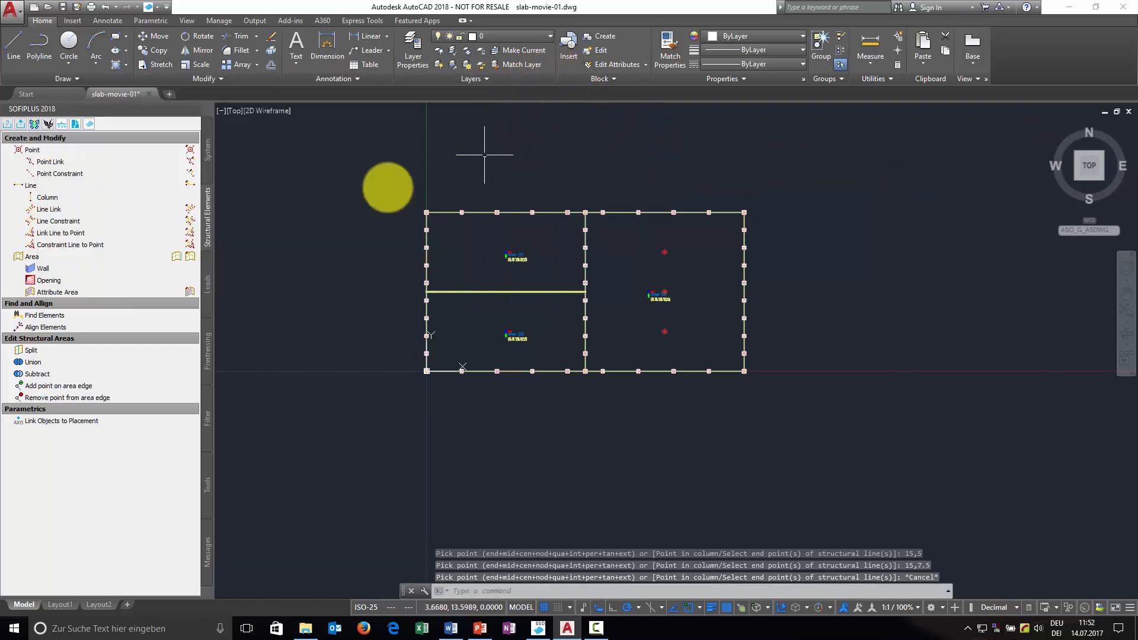
Save the drawing with the new column points and export the entire system again with the same mesh settings.
left_click(66, 8)
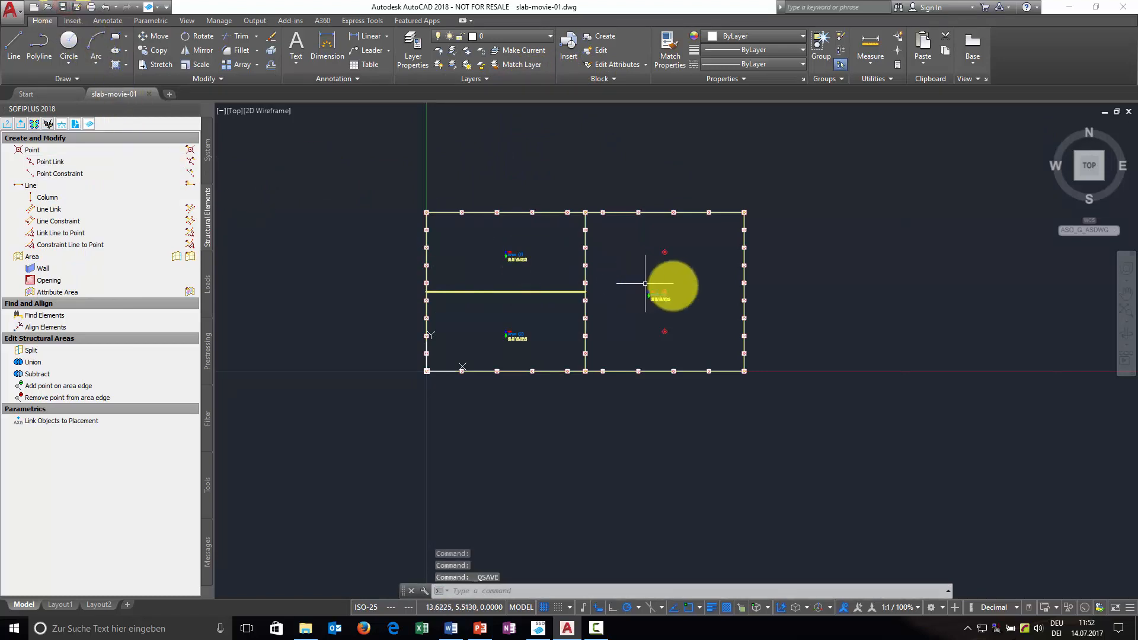
scroll(665, 259, "up", 4)
scroll(665, 258, "down", 3)
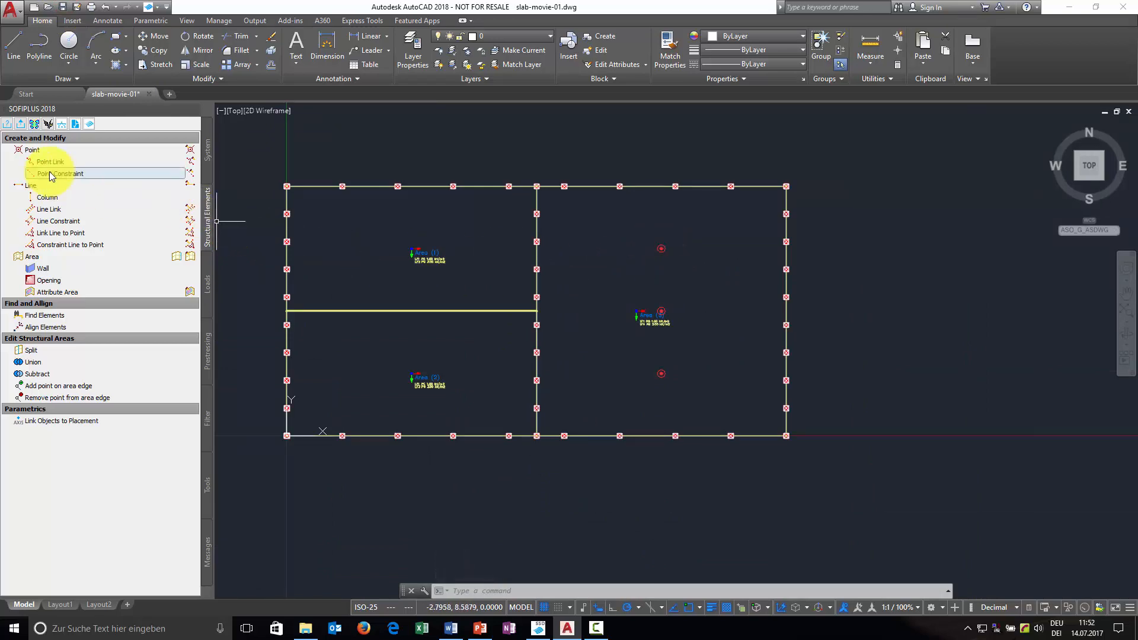
left_click(18, 125)
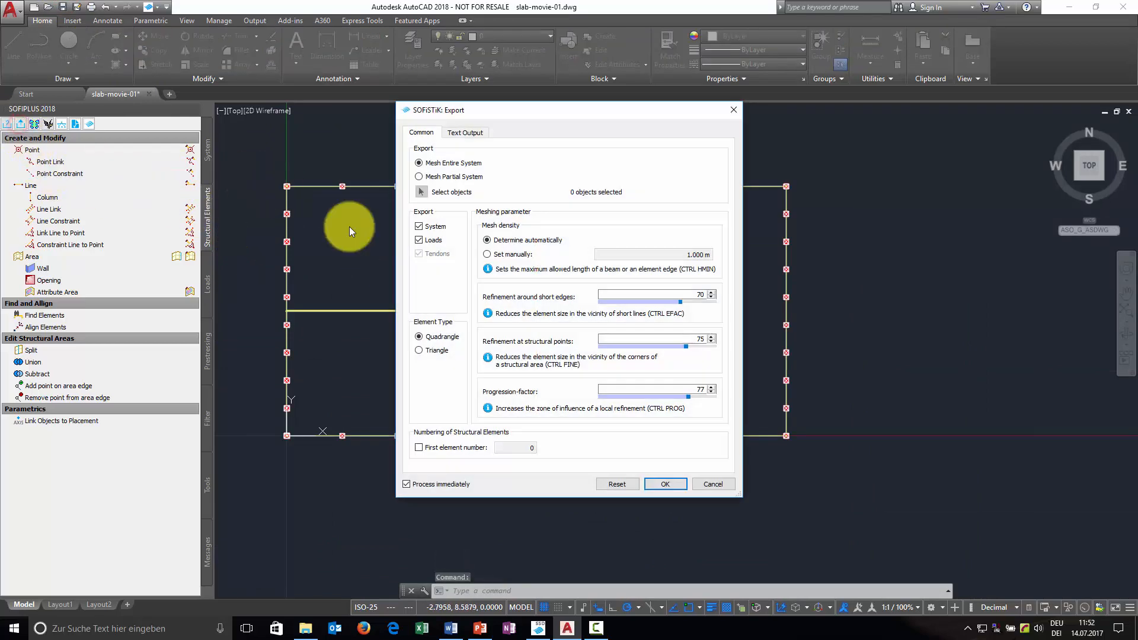
left_click(666, 481)
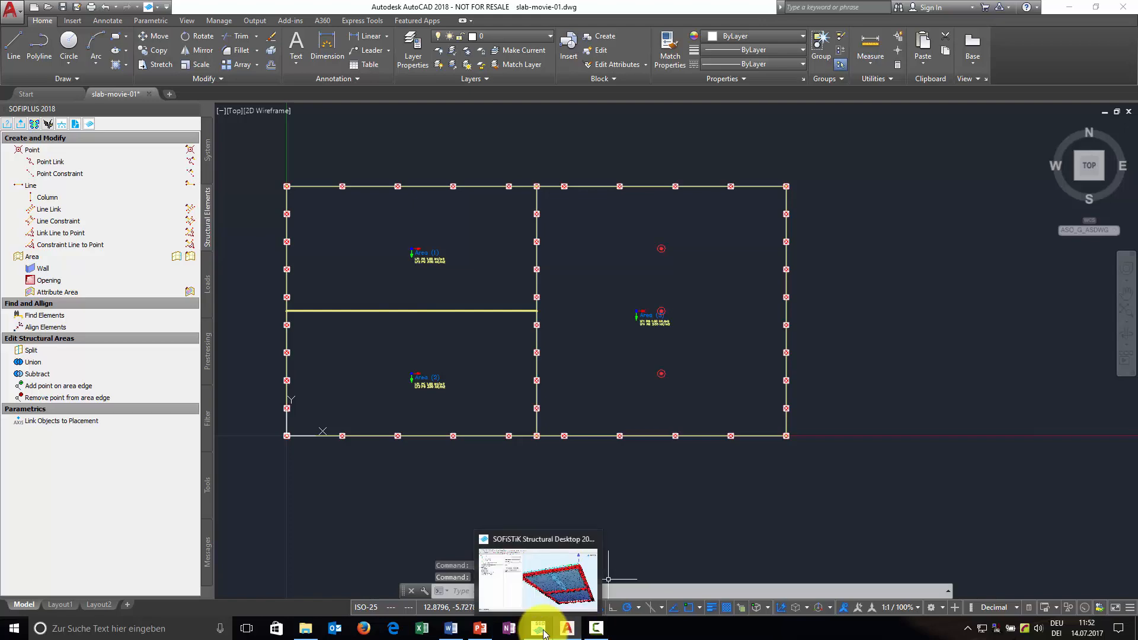
Switch to SOFiSTiK Structural Desktop and inspect the re-meshed slab with its column points, restoring the default 3D view.
left_click(544, 632)
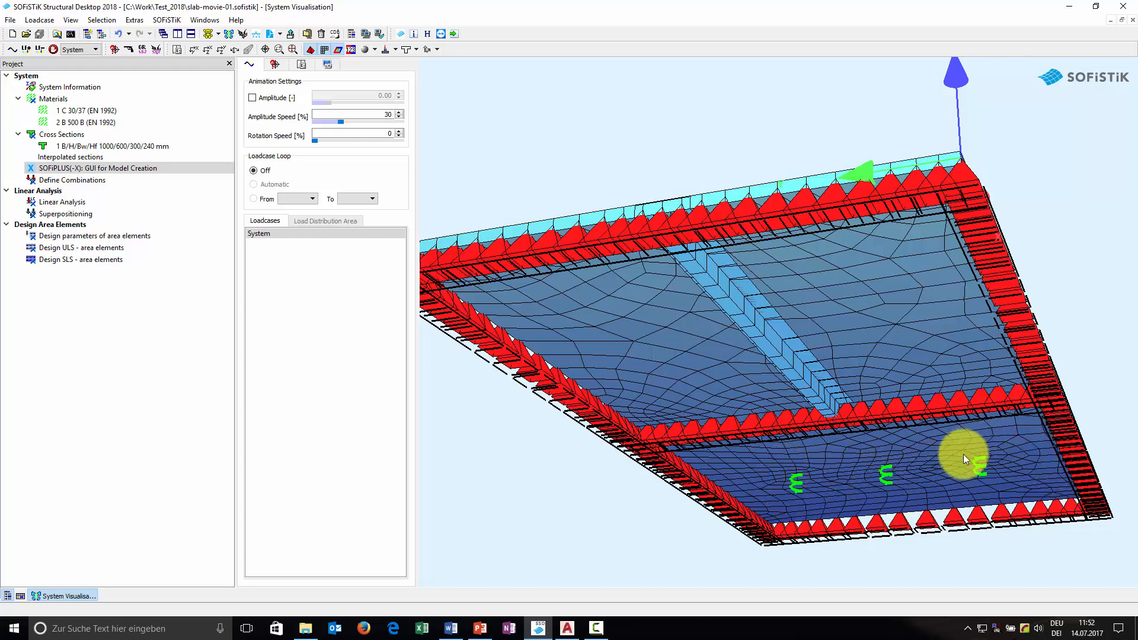
mouse_move(735, 237)
left_mouse_down()
mouse_move(718, 255)
mouse_move(756, 237)
left_mouse_up()
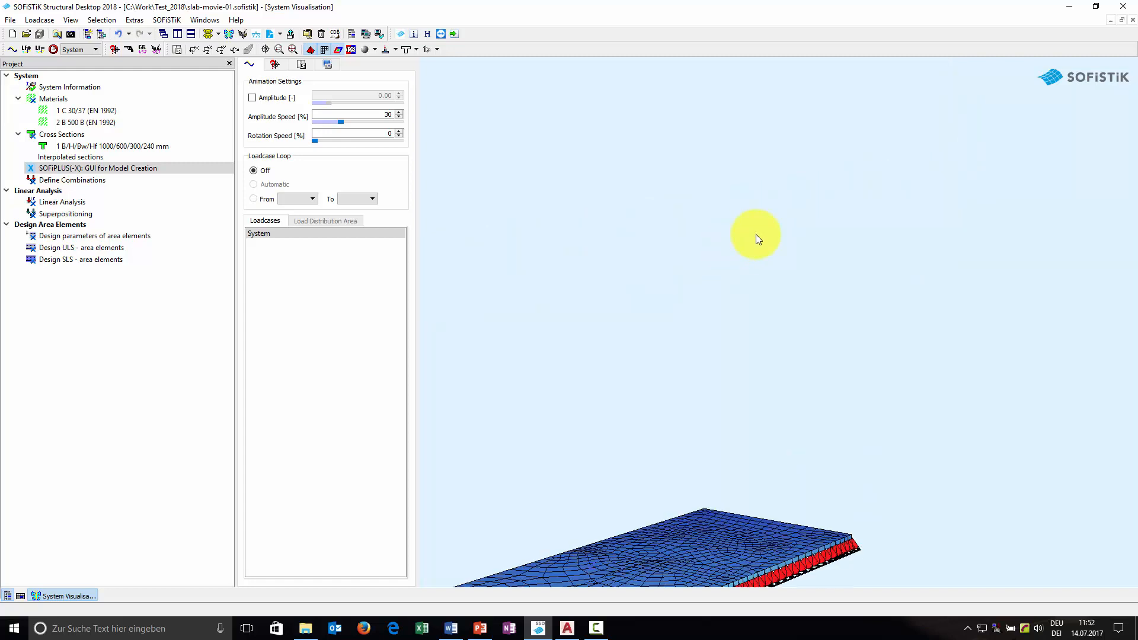
left_click(234, 49)
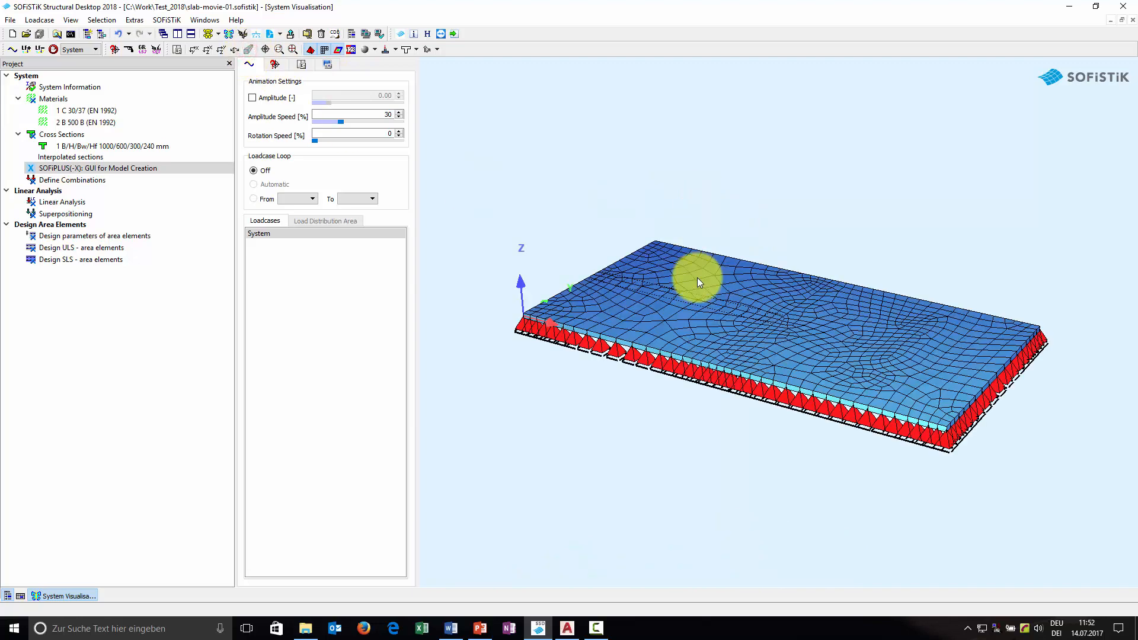
Reduce the display size of the support symbols and inspect the supported slab edges up close.
left_click(300, 63)
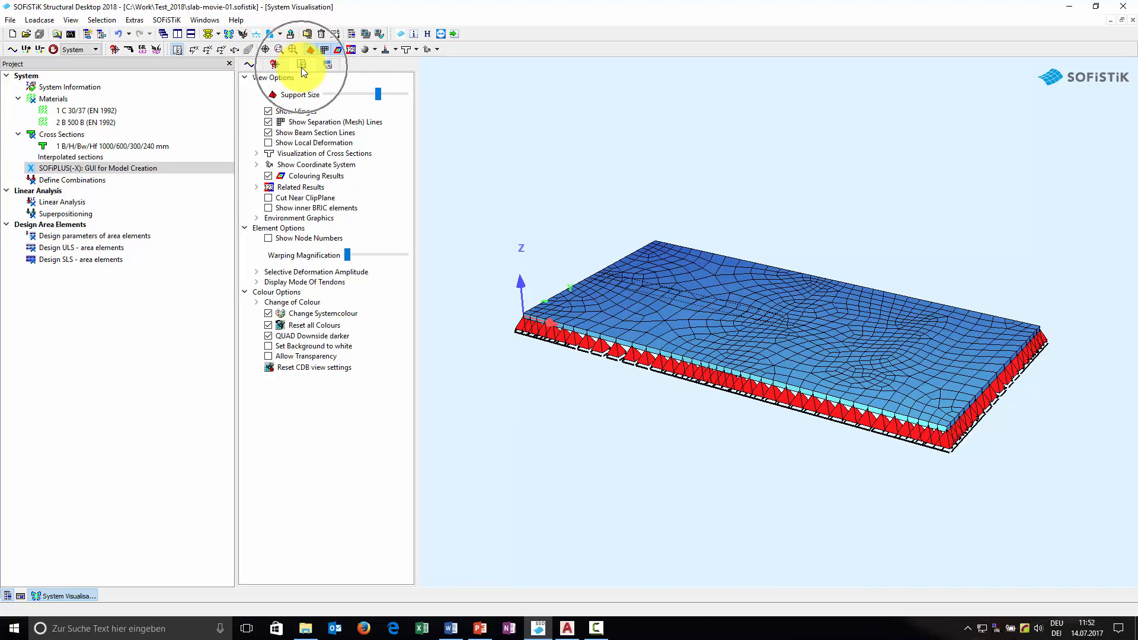
left_click_drag(378, 95, 360, 95)
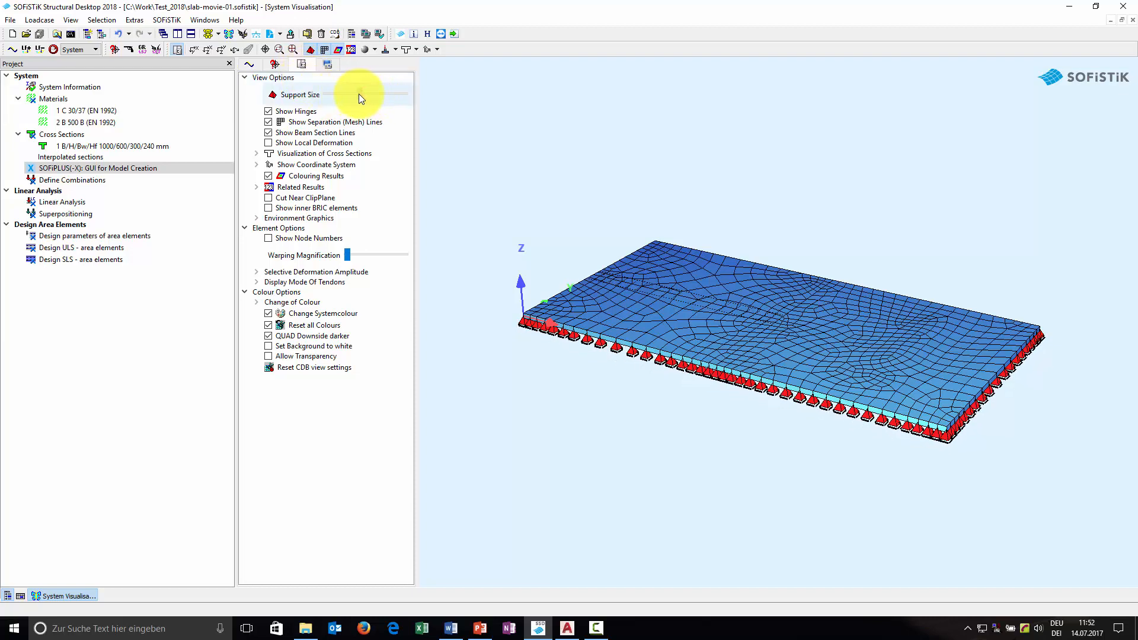
left_click_drag(688, 286, 638, 369)
scroll(628, 375, "up", 2)
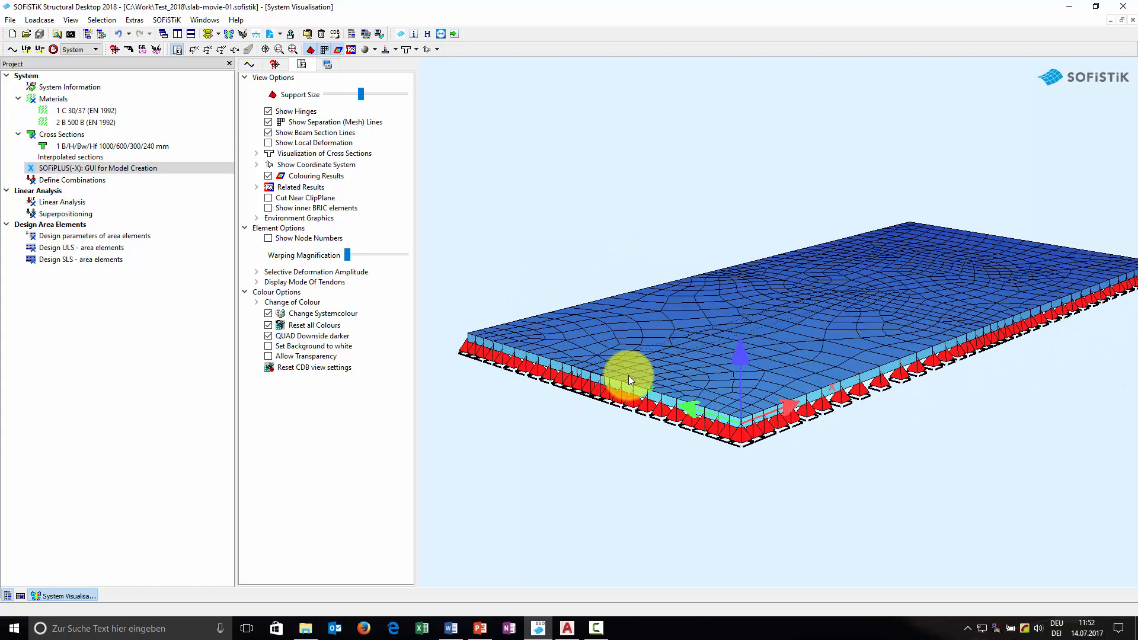